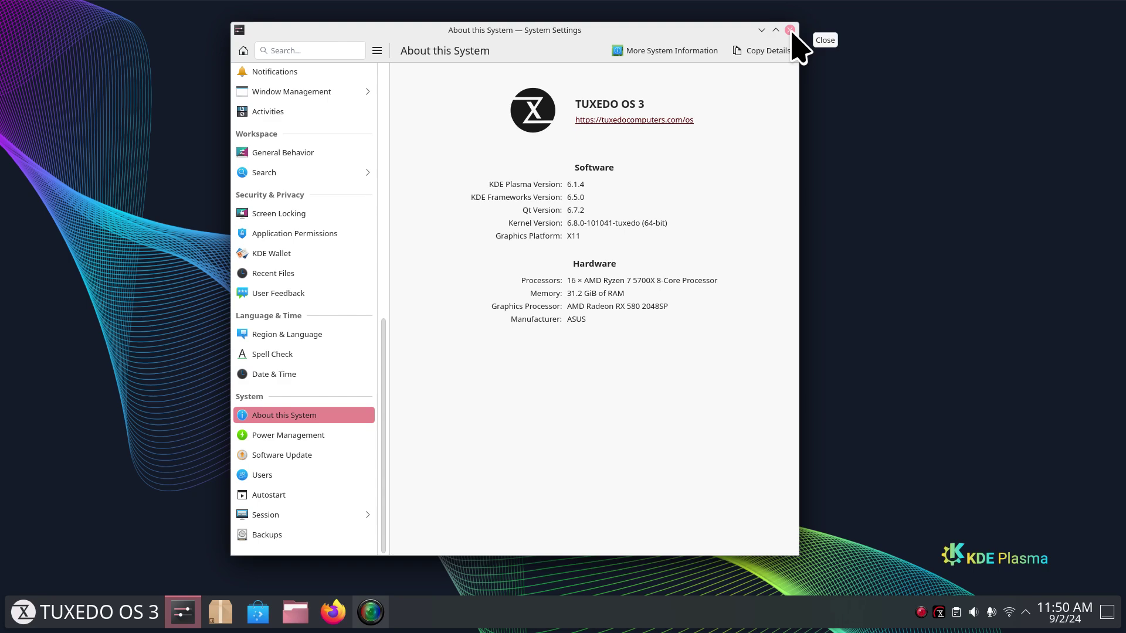
- Close the System Settings window showing the About this System page
click(790, 30)
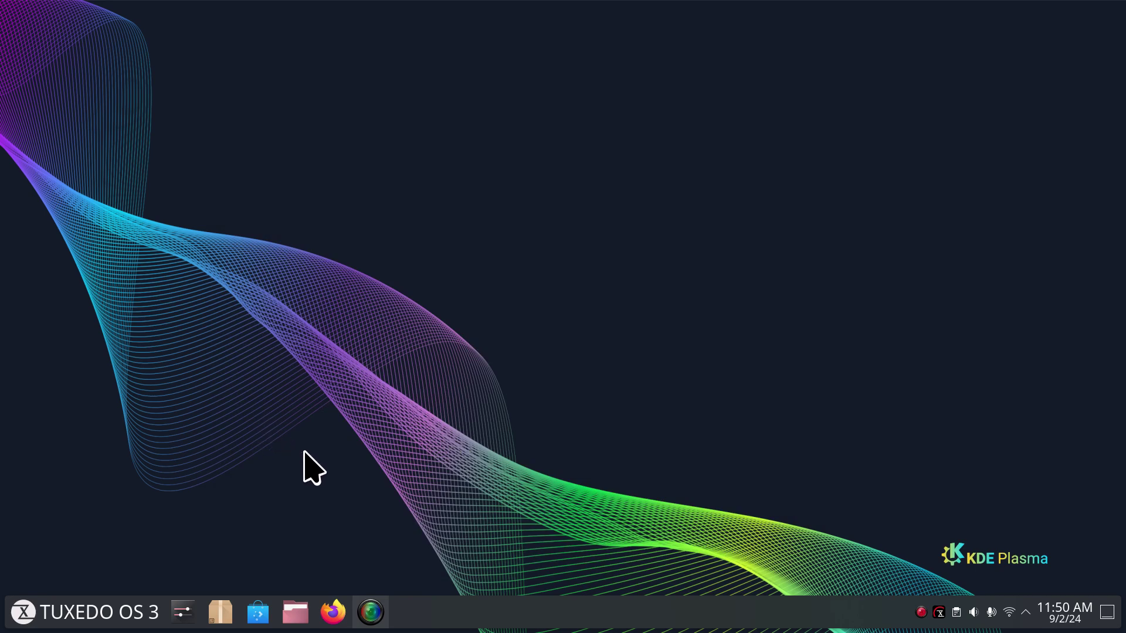
- Open the DistroWatch TUXEDO OS bookmark in maximized Firefox and scroll to its summary table
click(333, 612)
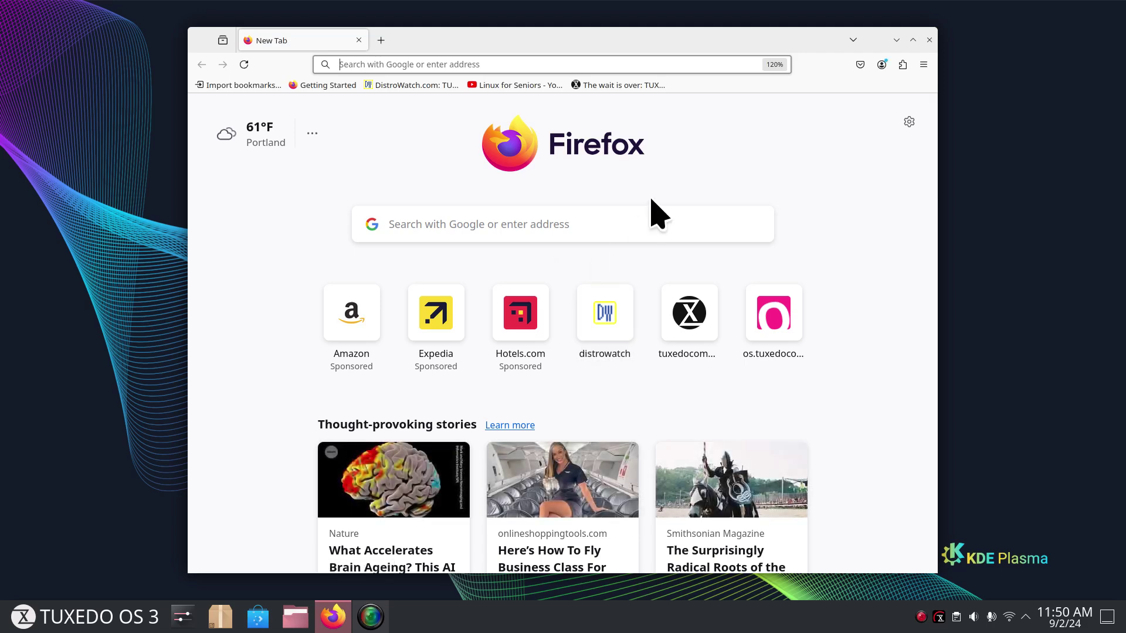
click(405, 86)
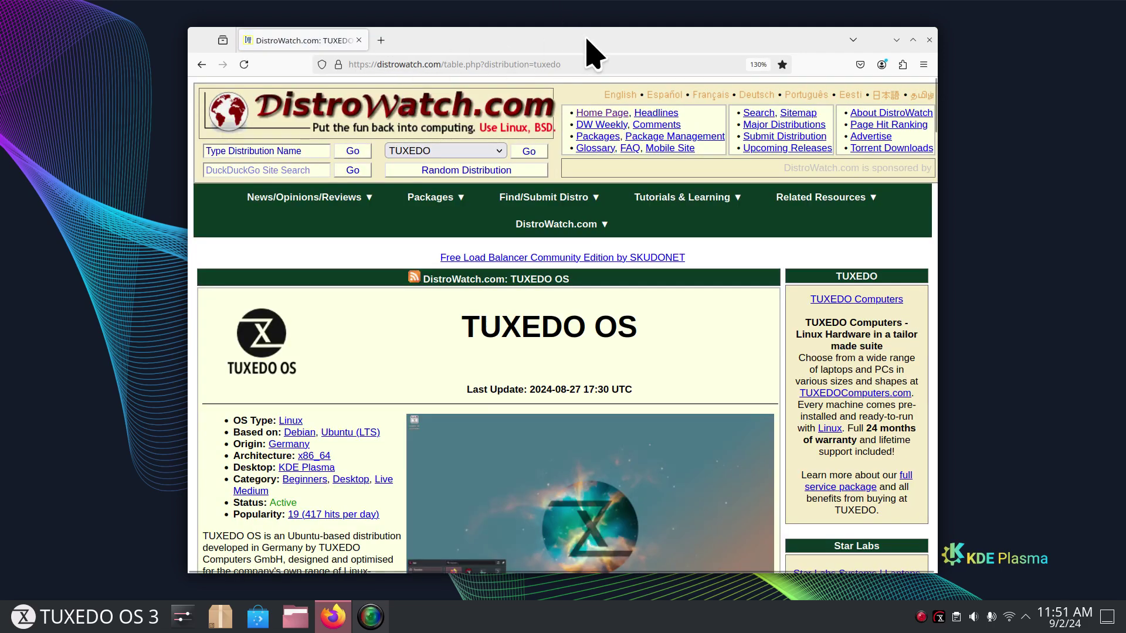
double_click(587, 39)
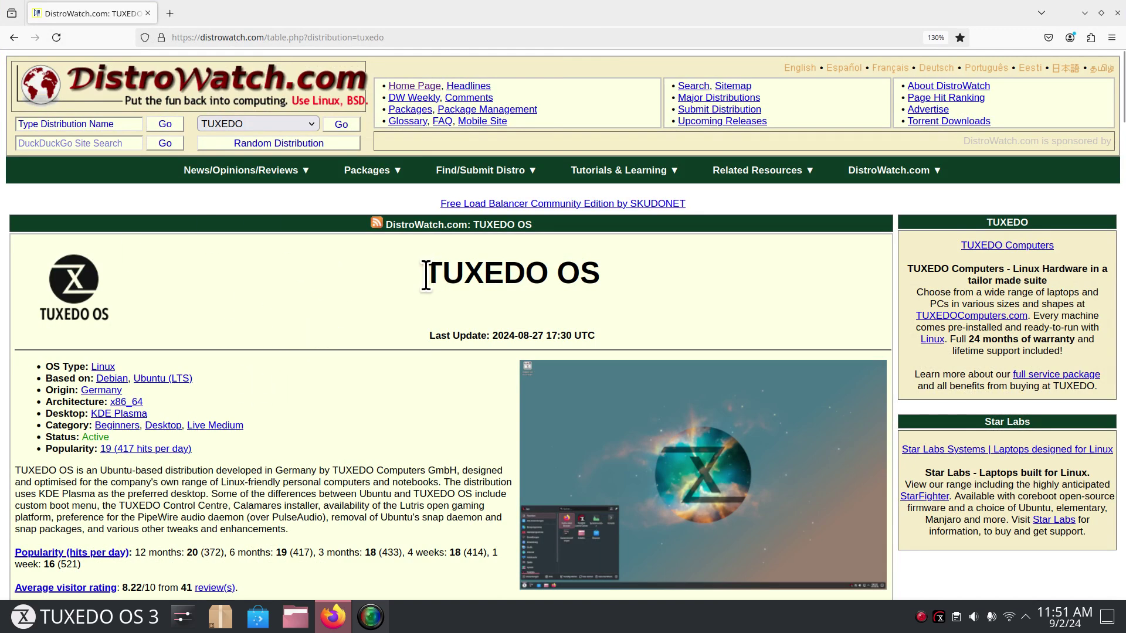
drag(426, 274, 608, 297)
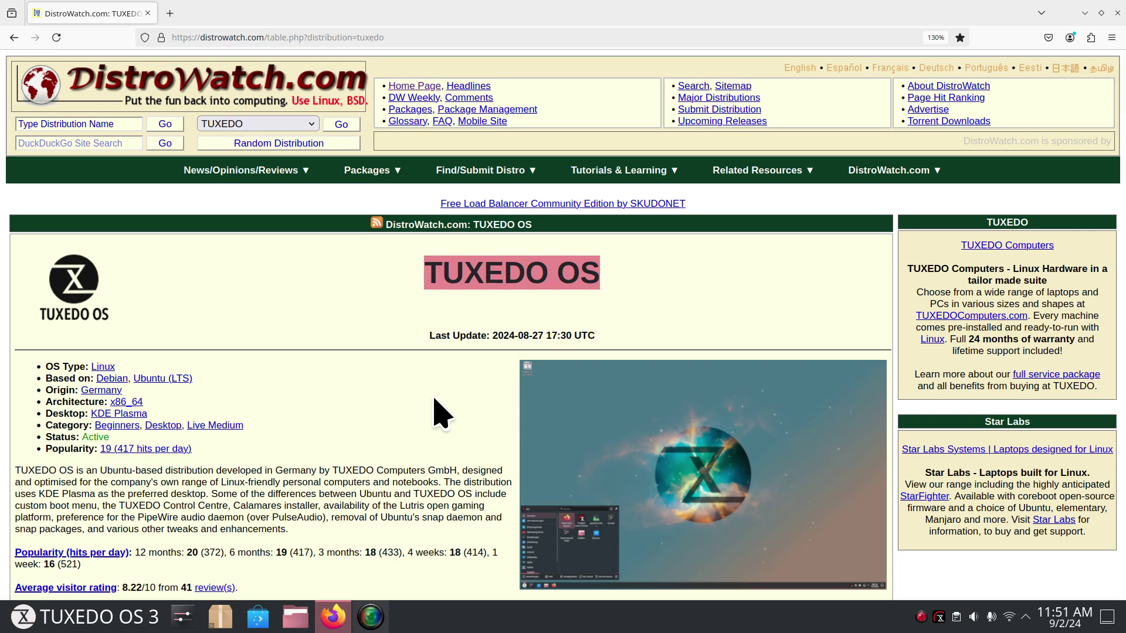
scroll(441, 413, down, 5)
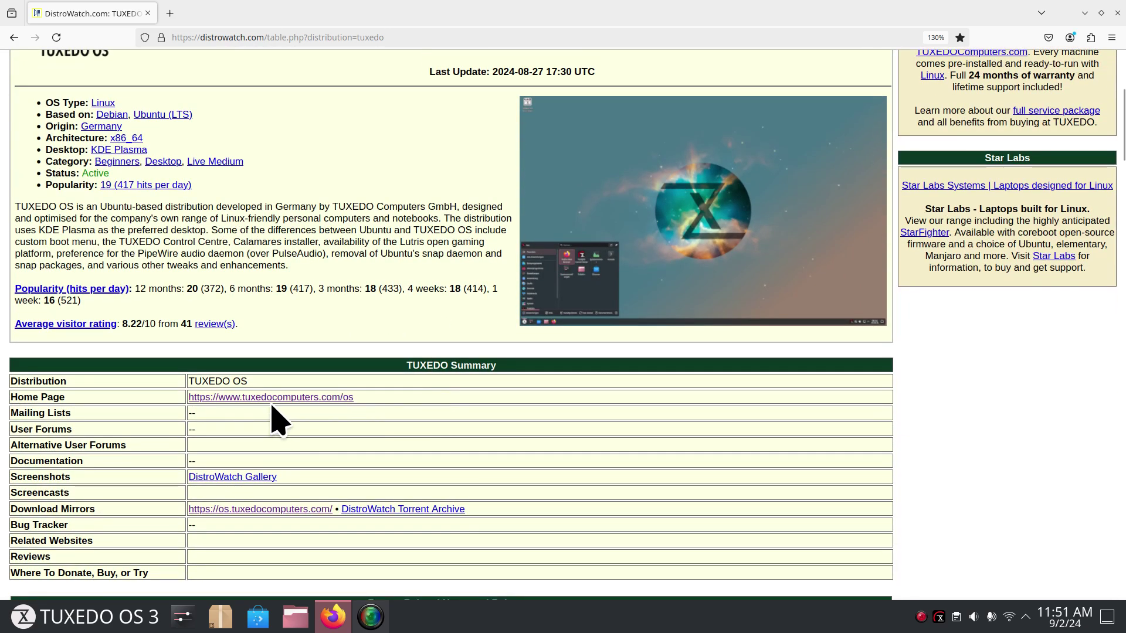
- Visit the TUXEDO OS home page, scroll to Download TUXEDO OS, then close Firefox
click(280, 401)
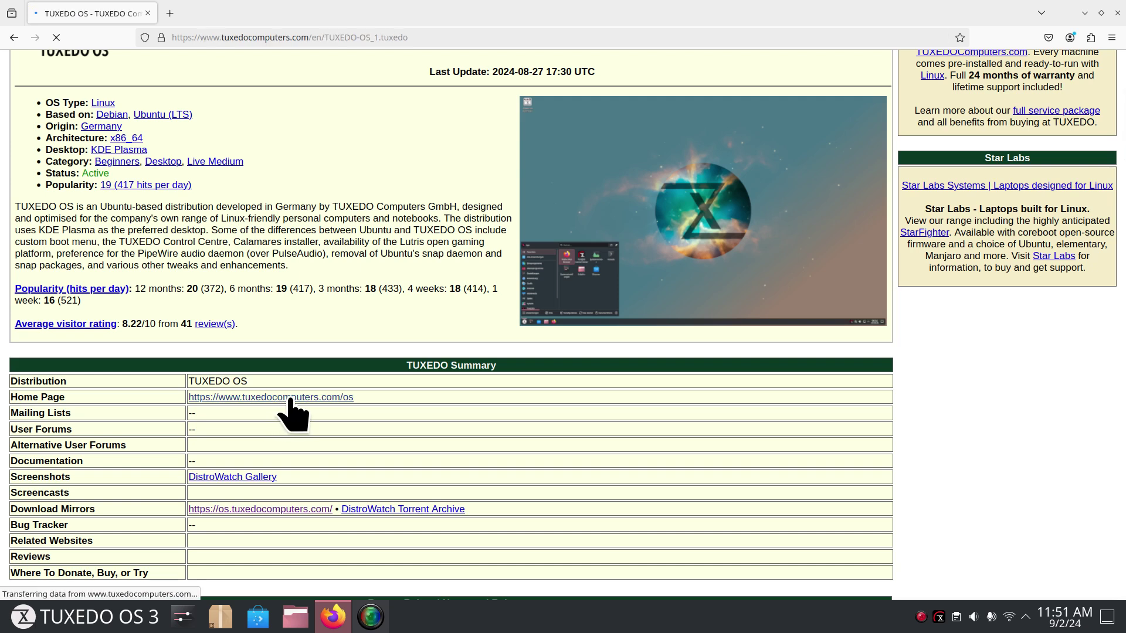
scroll(299, 414, down, 5)
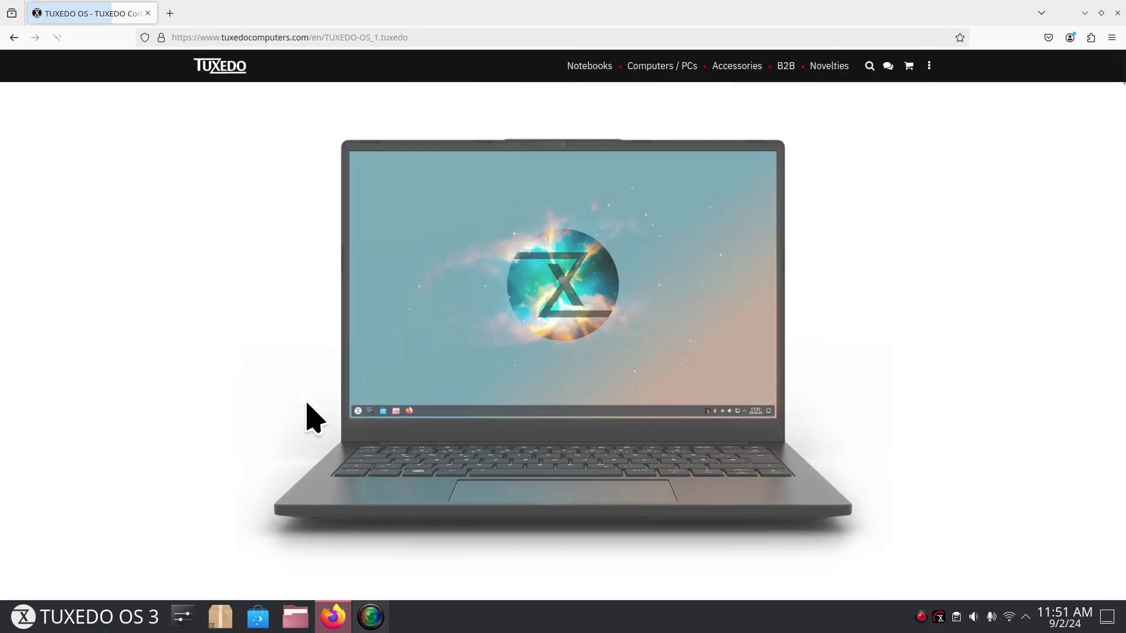
scroll(306, 405, down, 10)
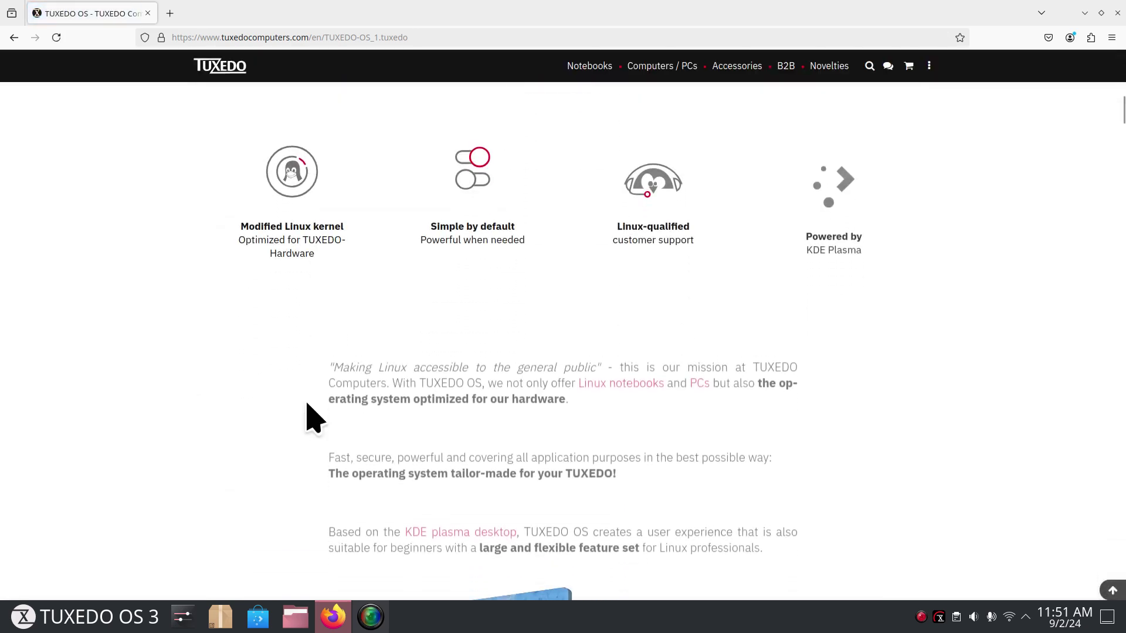
scroll(309, 413, down, 6)
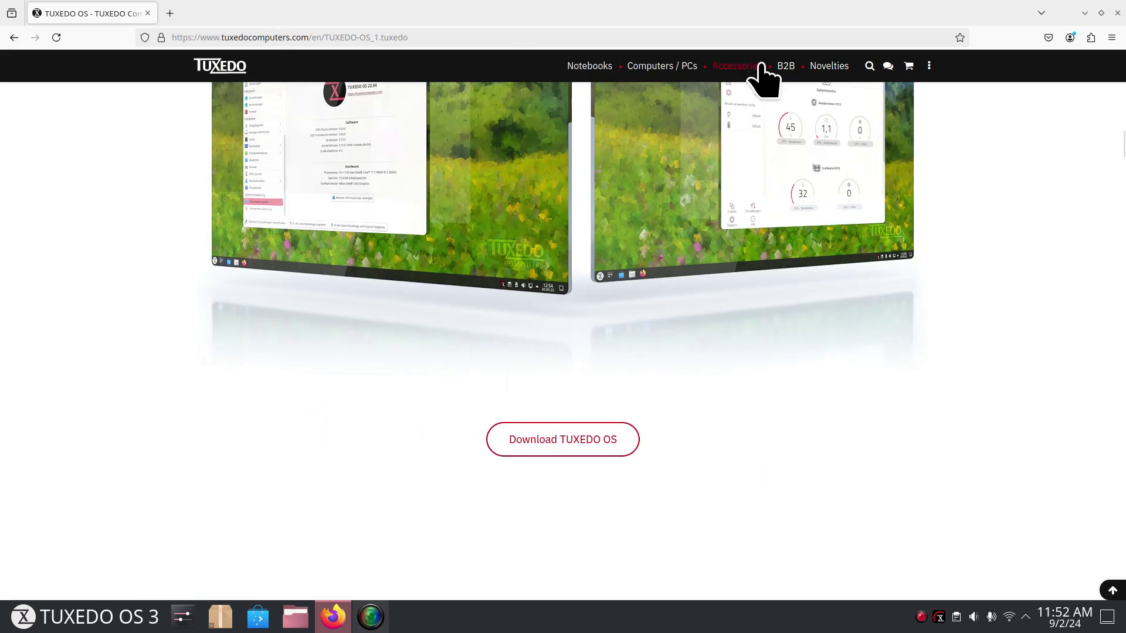
double_click(833, 37)
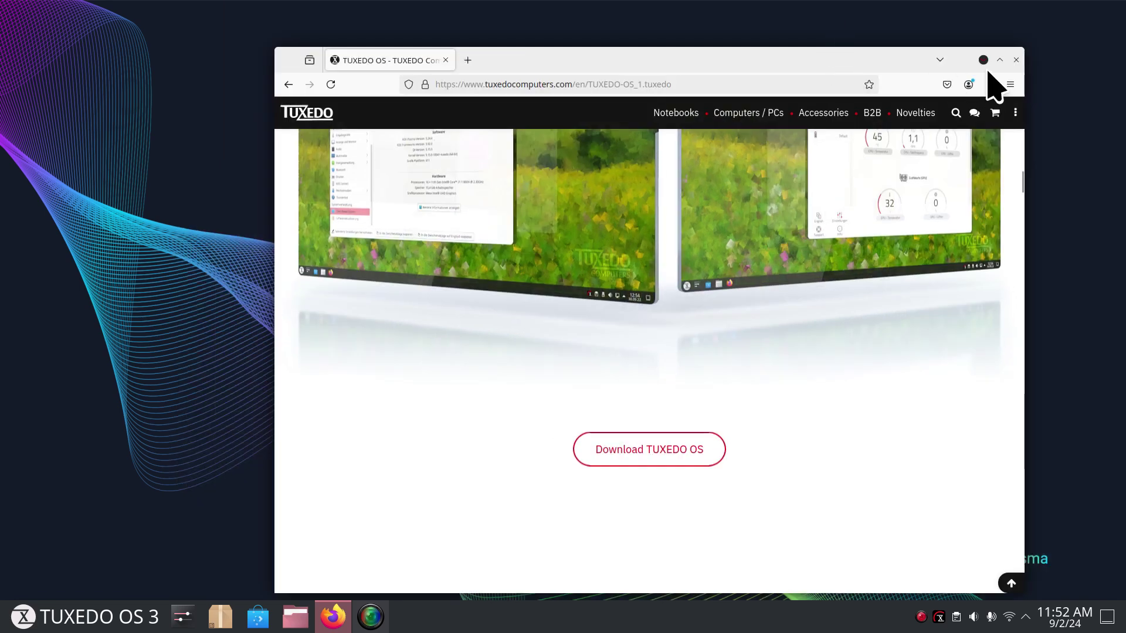
click(1013, 57)
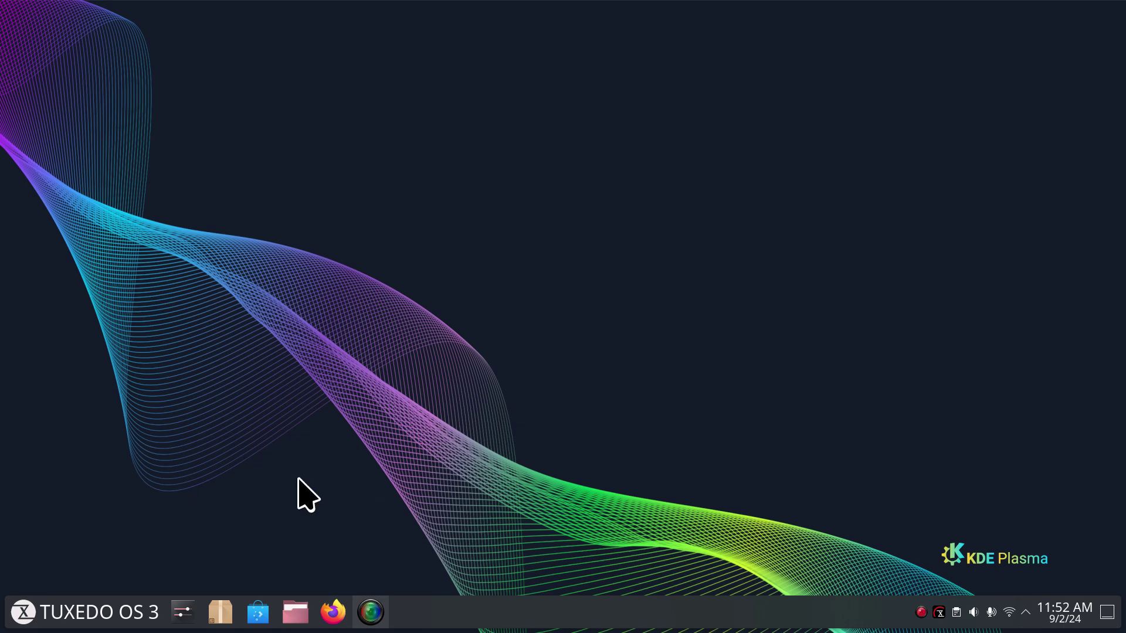
click(35, 621)
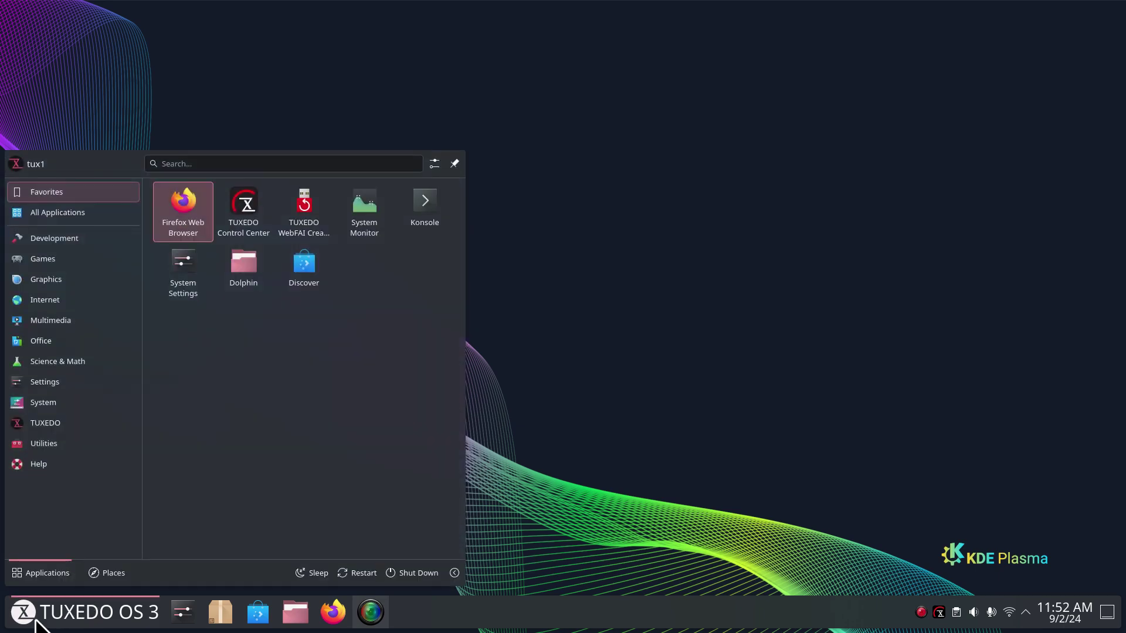
click(614, 392)
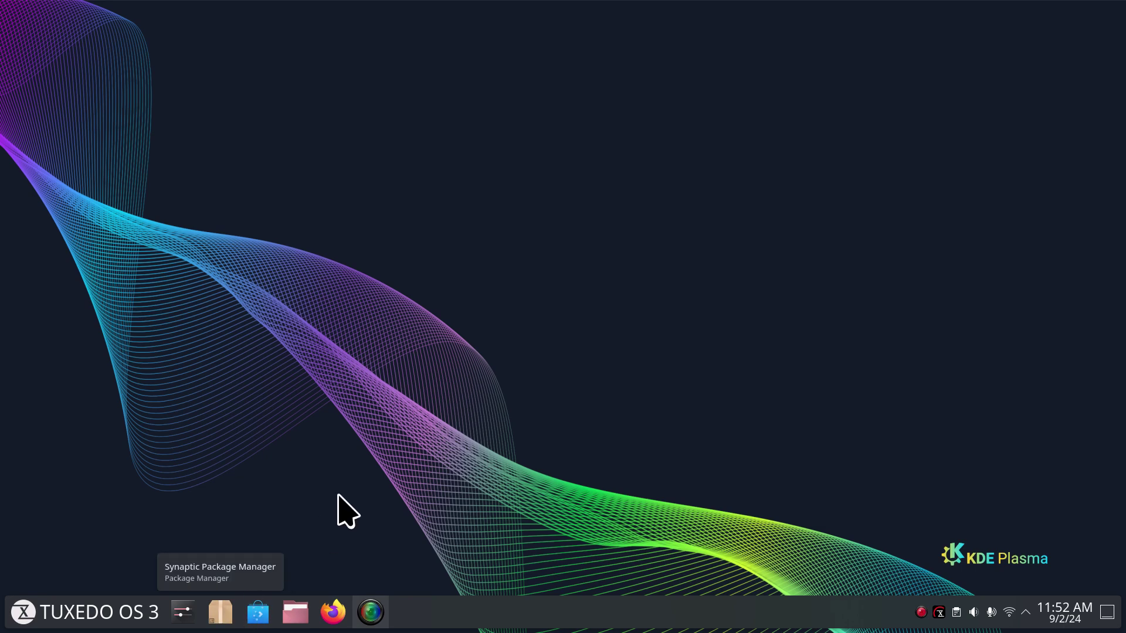
- Launch Discover and go from About to its Settings page
click(258, 613)
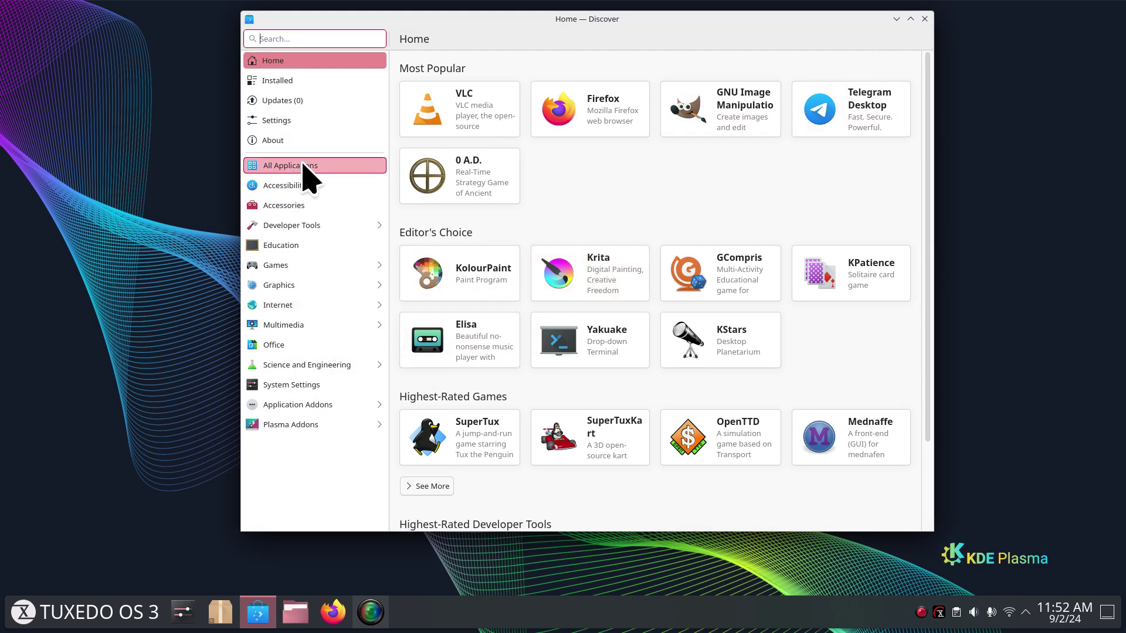
click(285, 140)
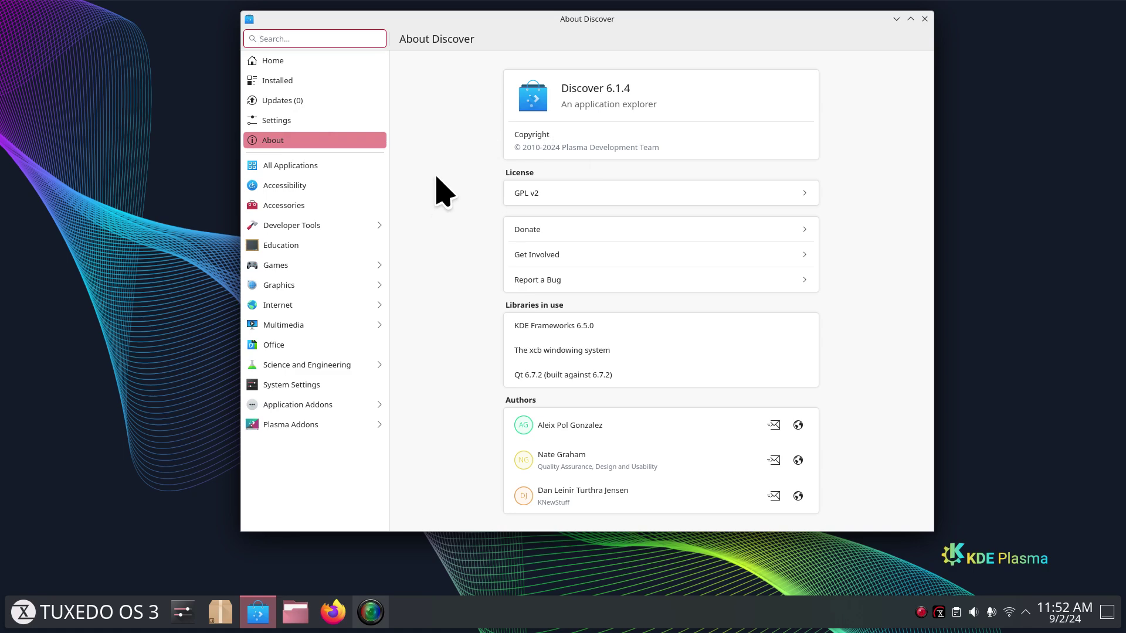
click(285, 122)
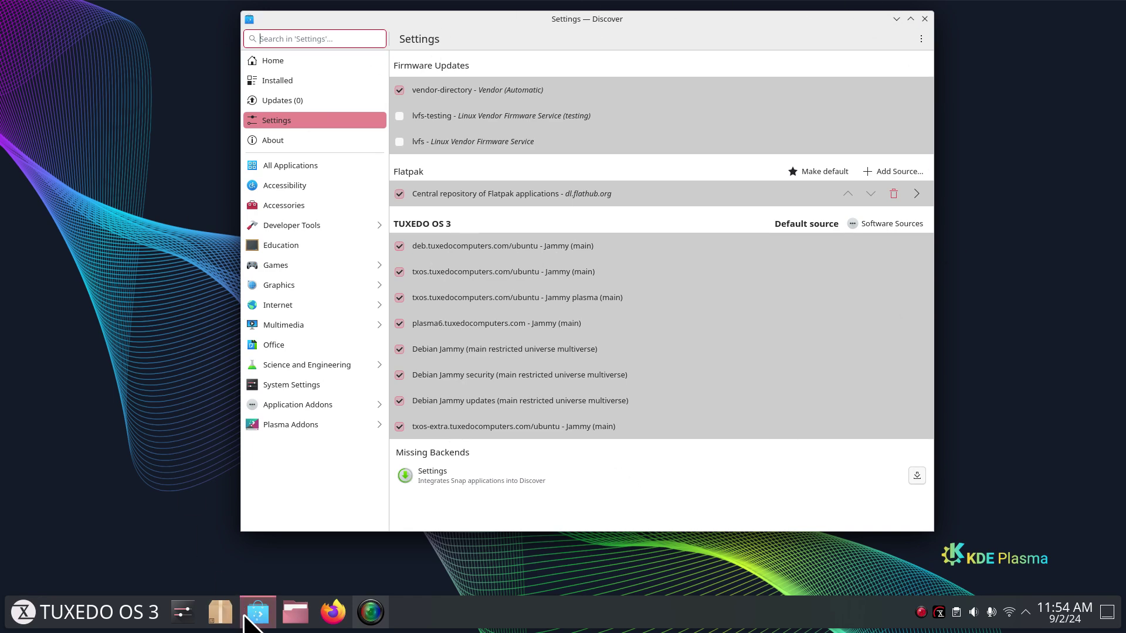
- Review the loaded TUXEDO OS 3 sources, firmware updates and Flathub entries in Discover's Settings
mouse_move(243, 614)
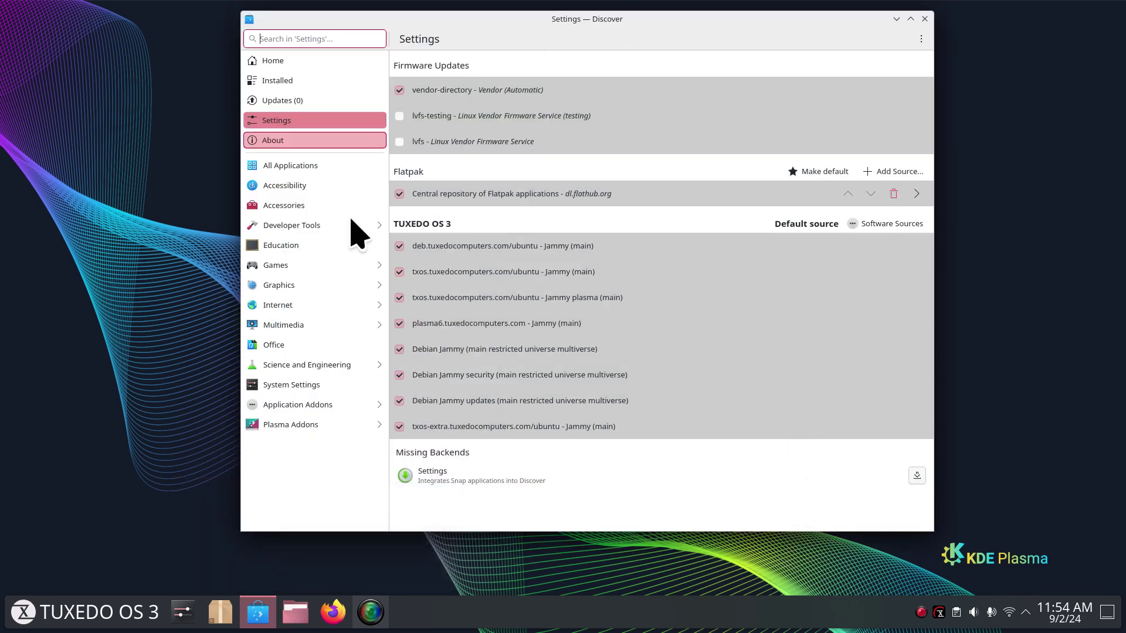
- Open GIMP's details from Discover Home and check its sources, keeping ubuntu-jammy-security-universe
click(273, 61)
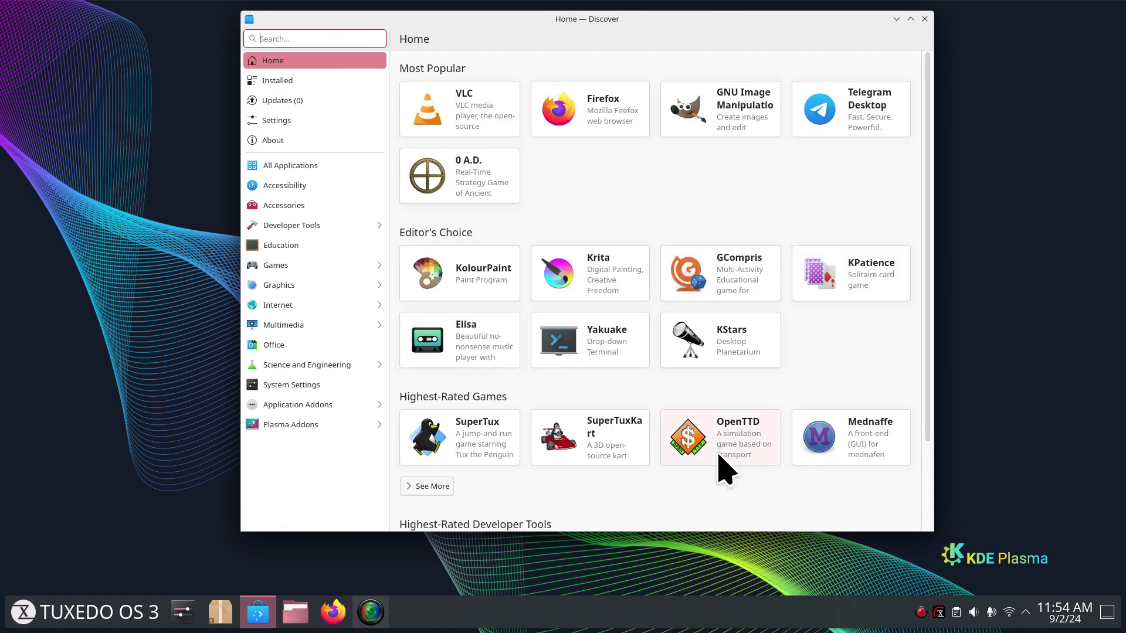
click(741, 117)
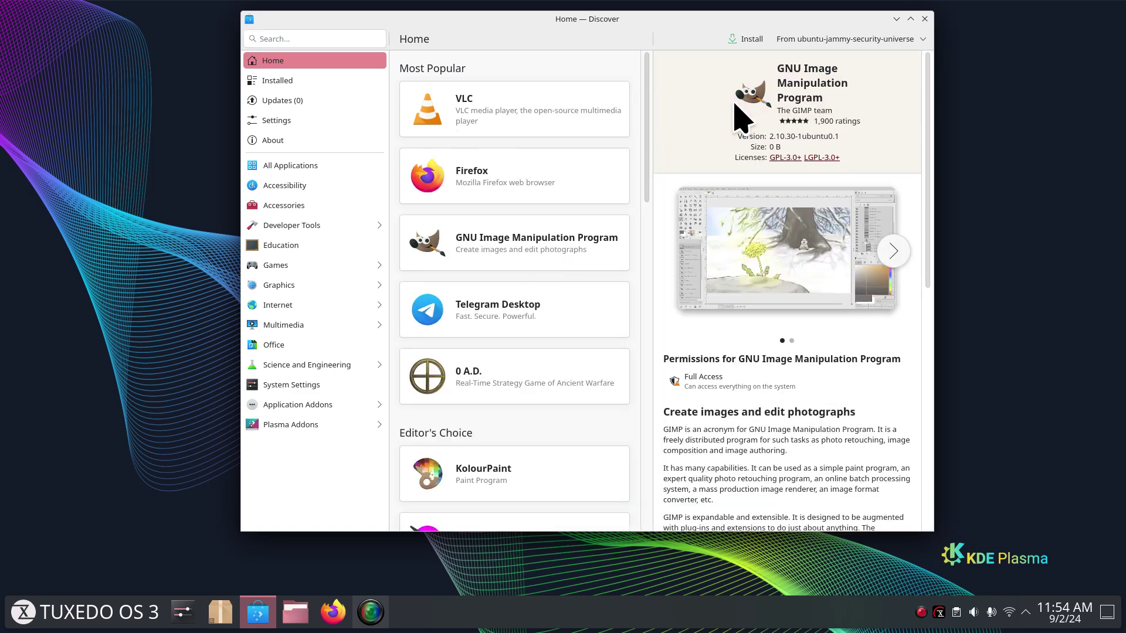
double_click(711, 19)
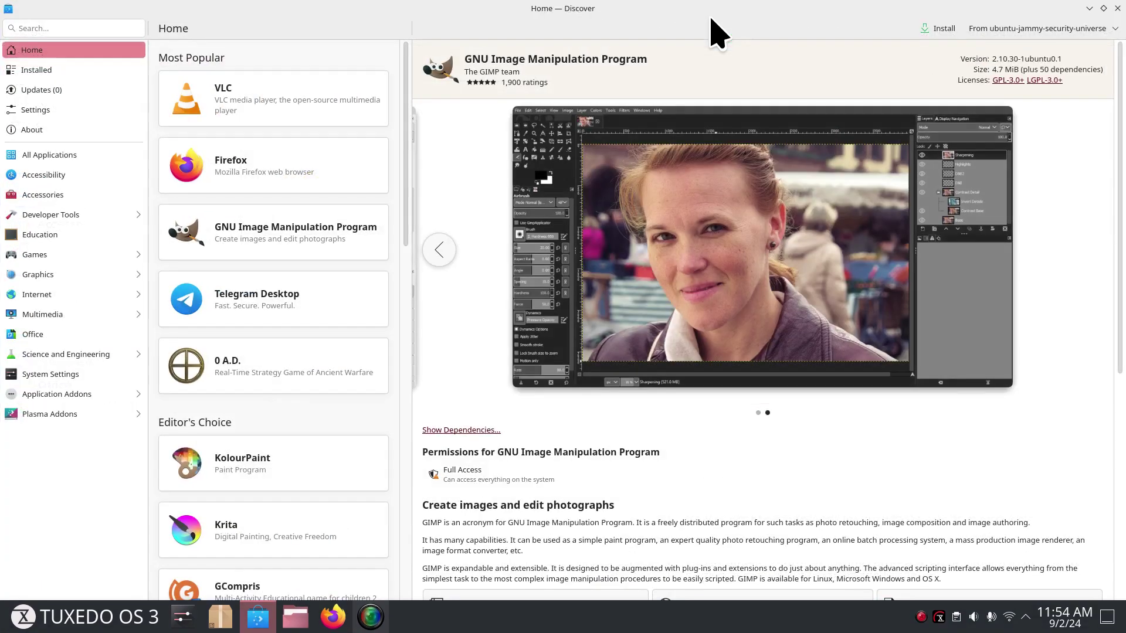
click(434, 251)
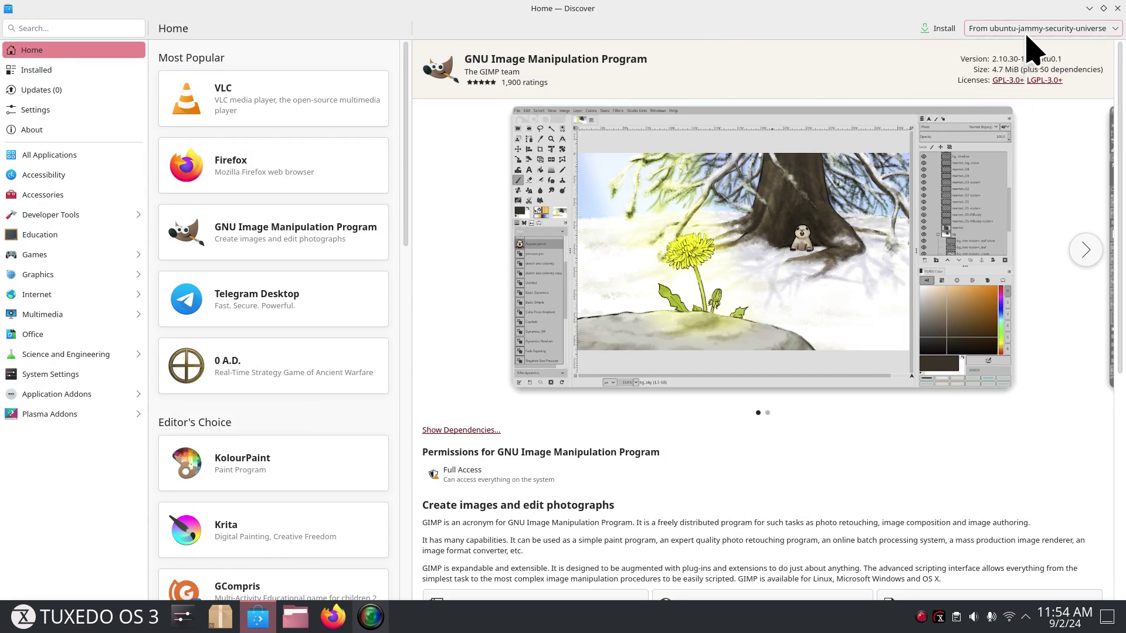
click(1105, 31)
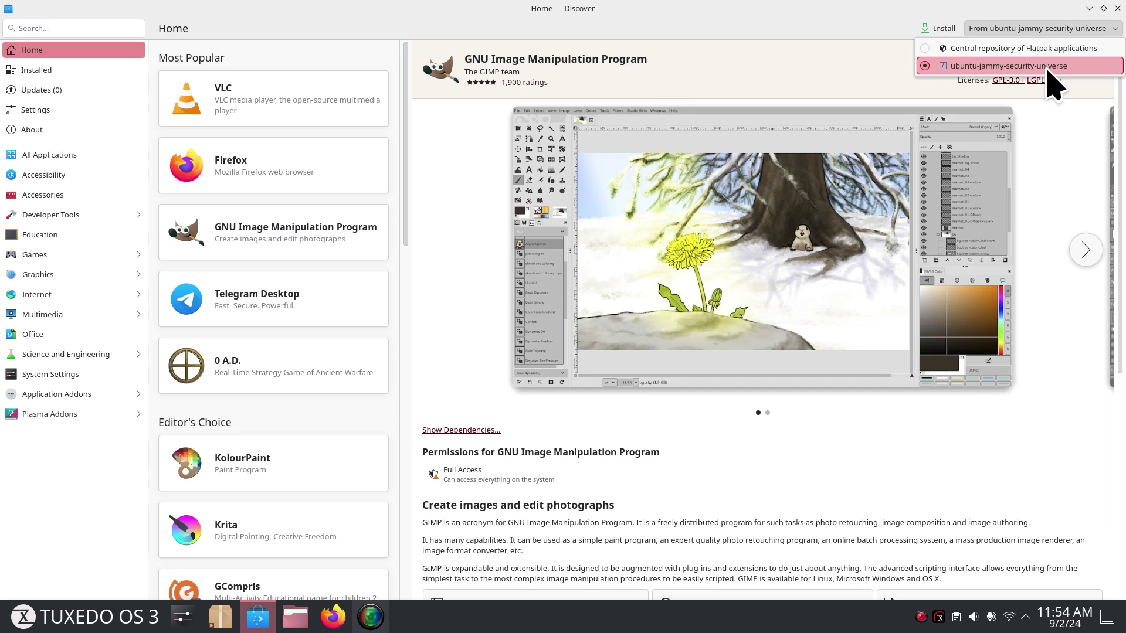
click(471, 324)
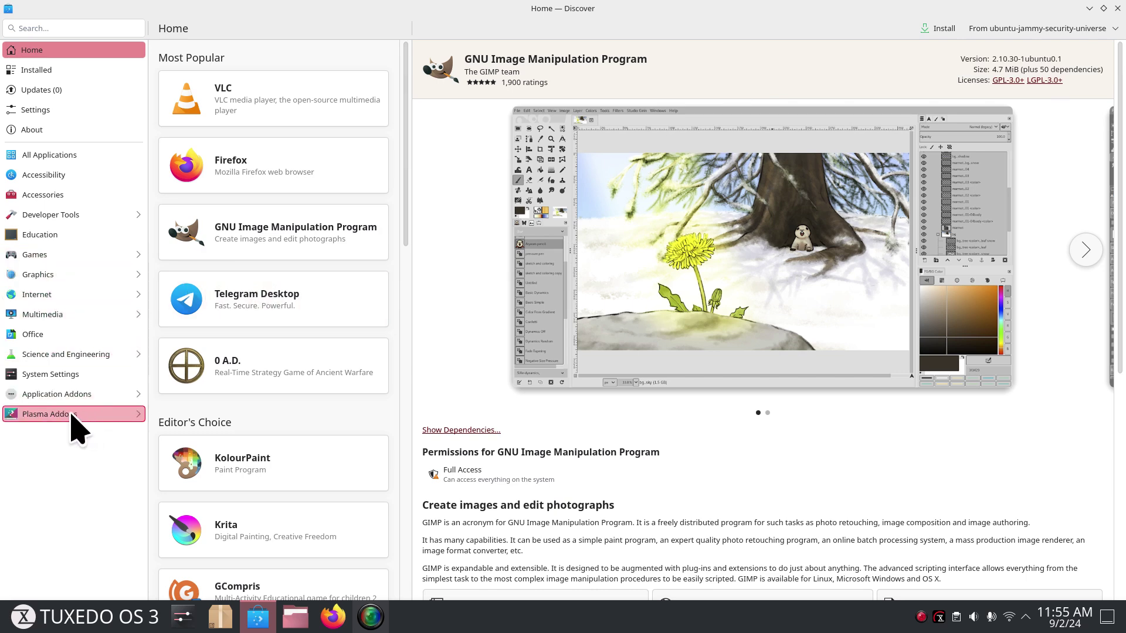
- Return to the software sources settings, restore the window size, and close Discover
click(54, 114)
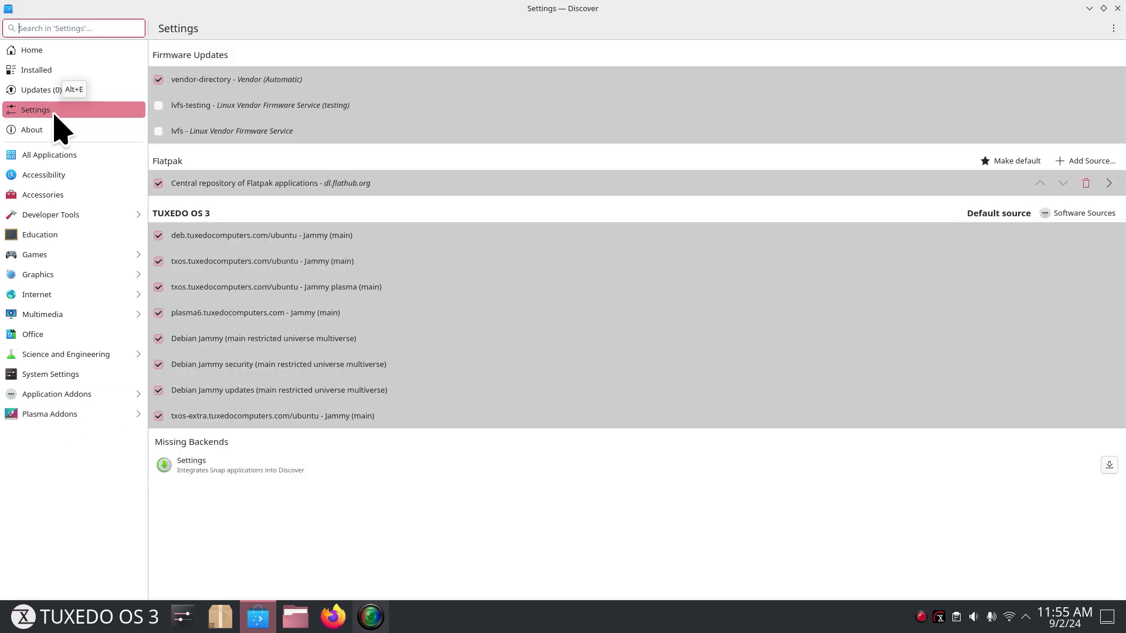
drag(745, 9, 729, 88)
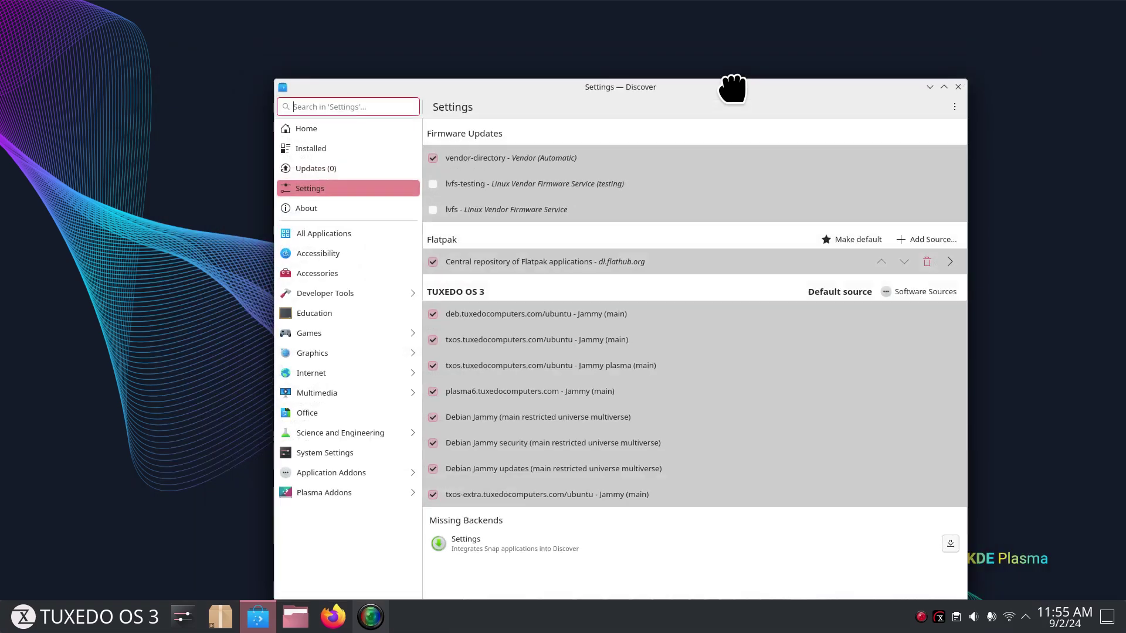
click(958, 86)
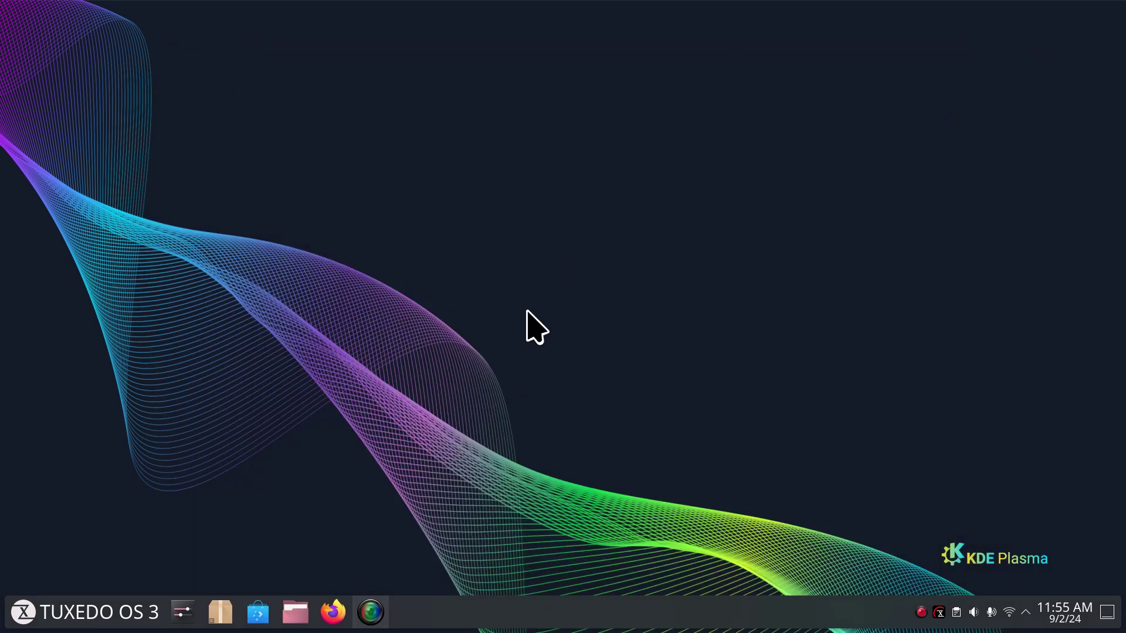
- Launch Synaptic from the taskbar and authenticate with the account password
click(217, 611)
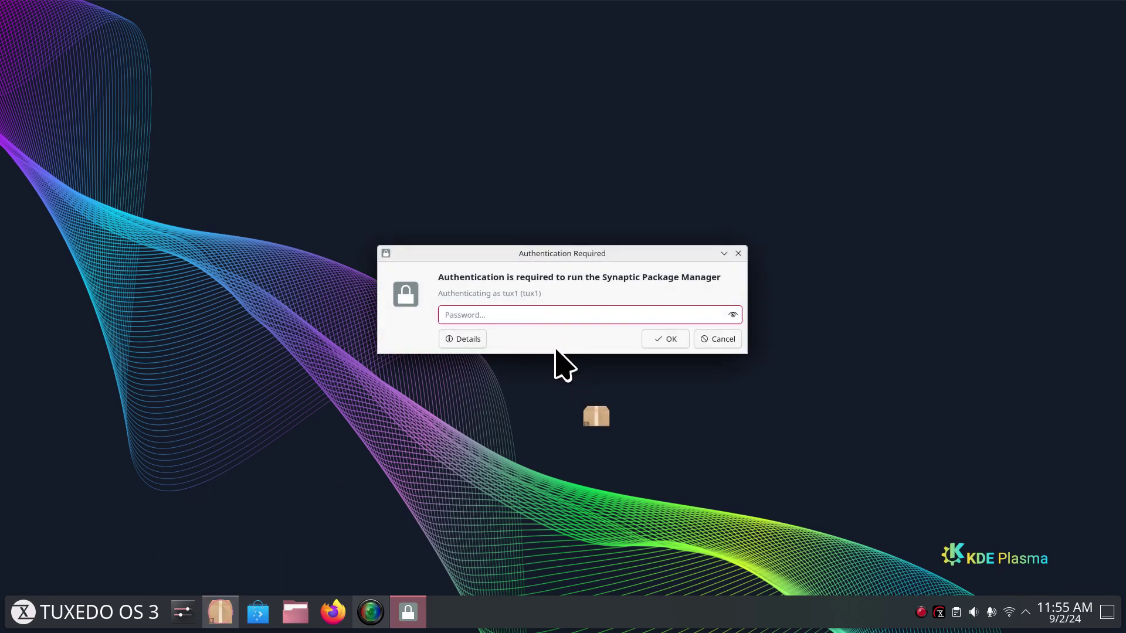
text(*****)
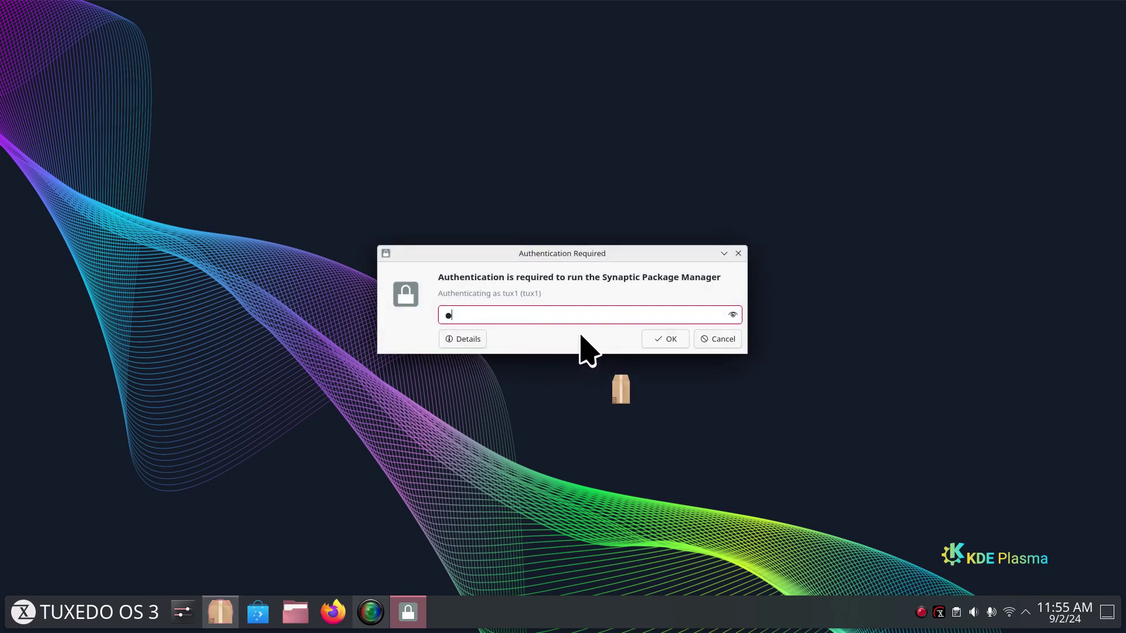
key(Return)
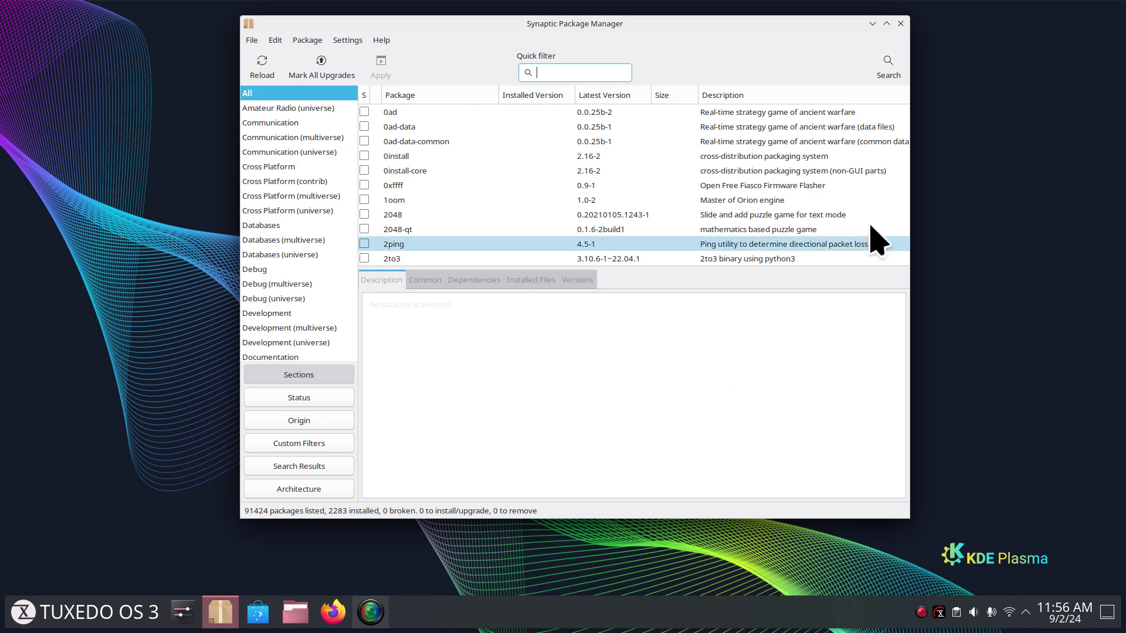
- Inspect the Search dialog's Look in options without searching, then select the 0ad package
click(891, 67)
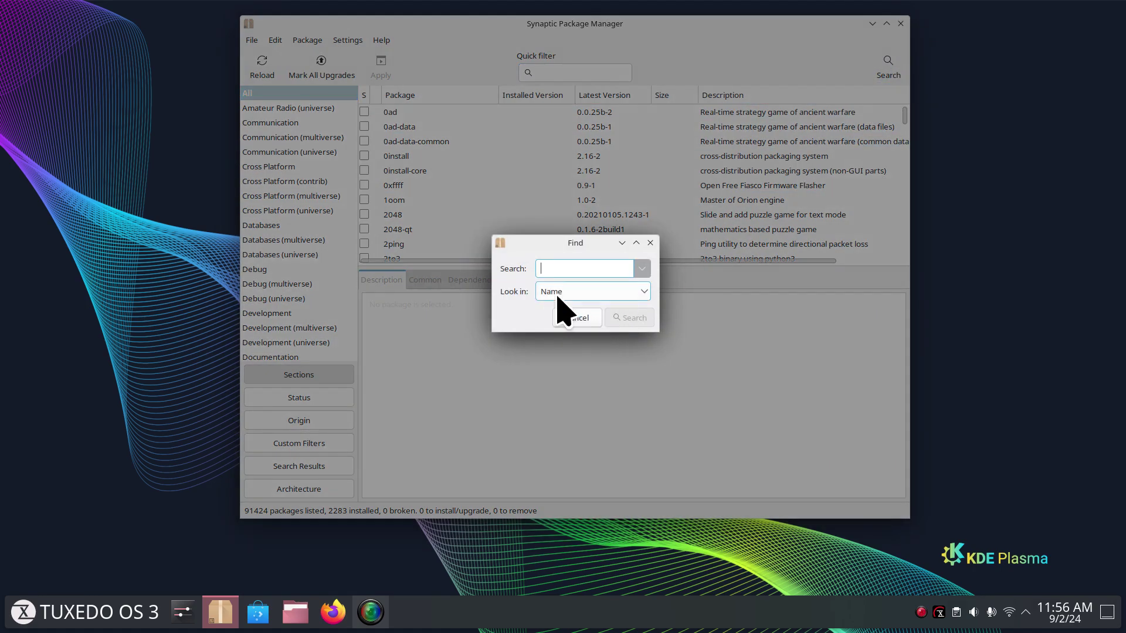
click(601, 291)
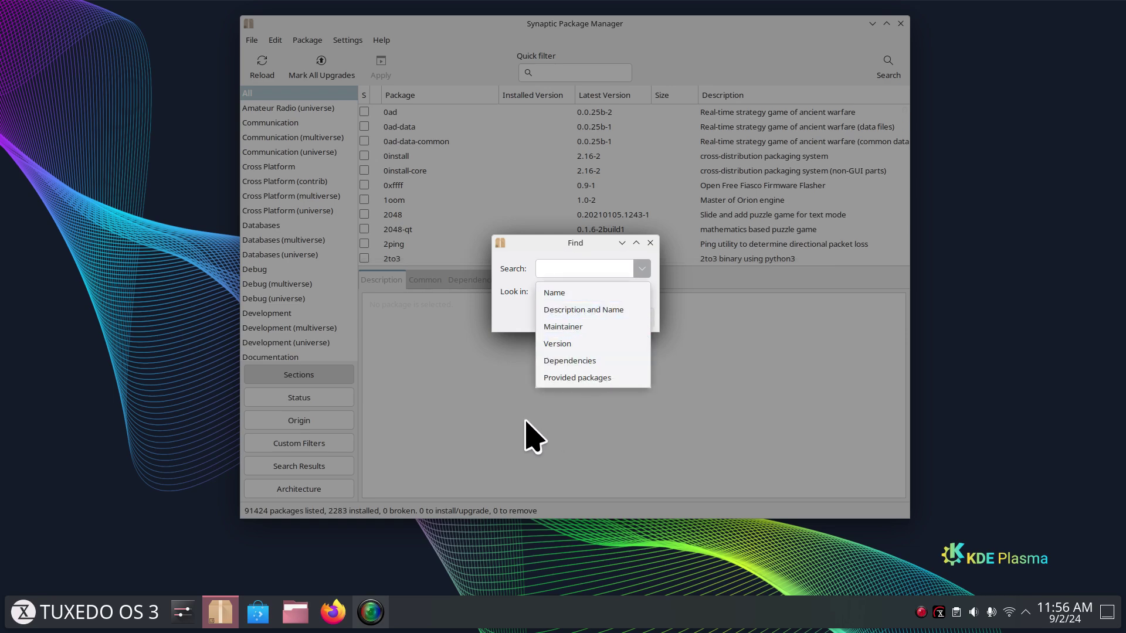
click(528, 435)
click(576, 319)
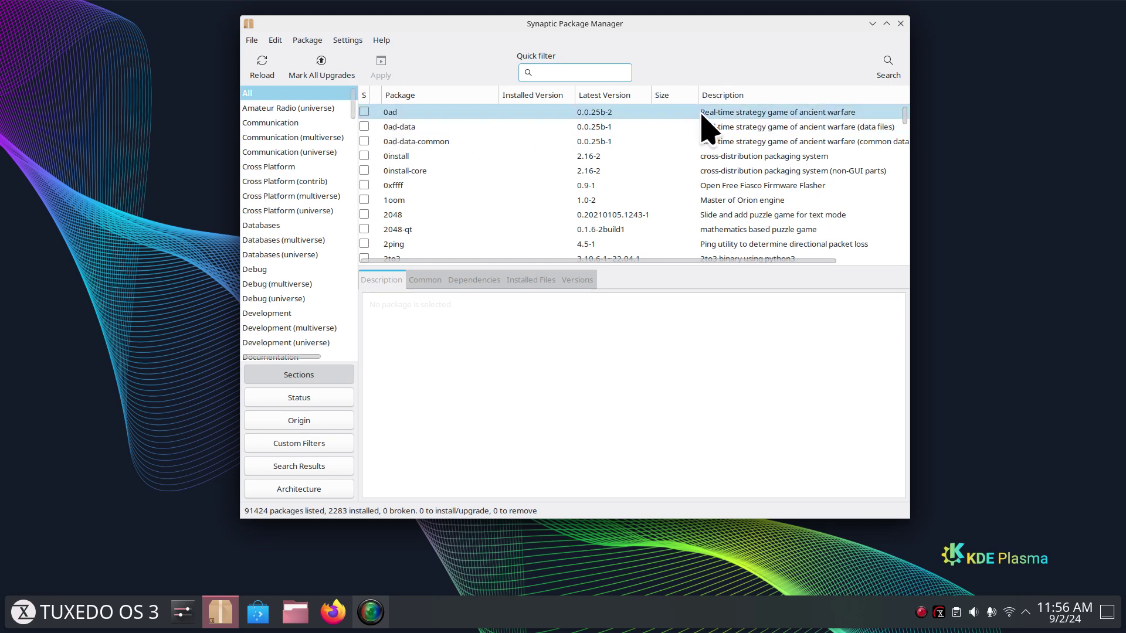
click(390, 114)
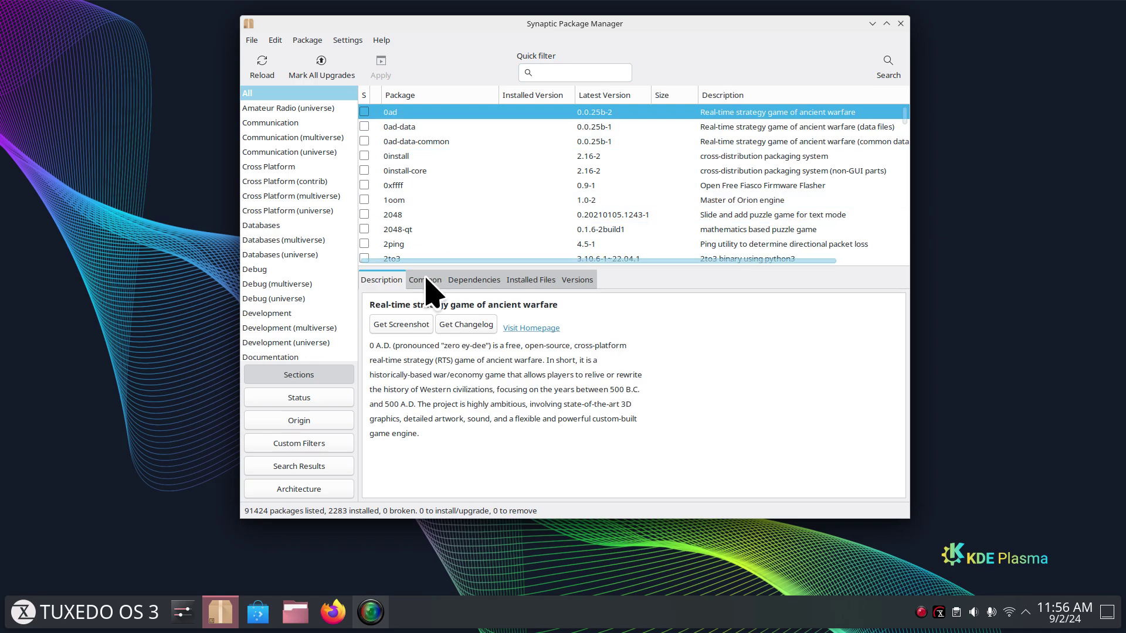
click(408, 324)
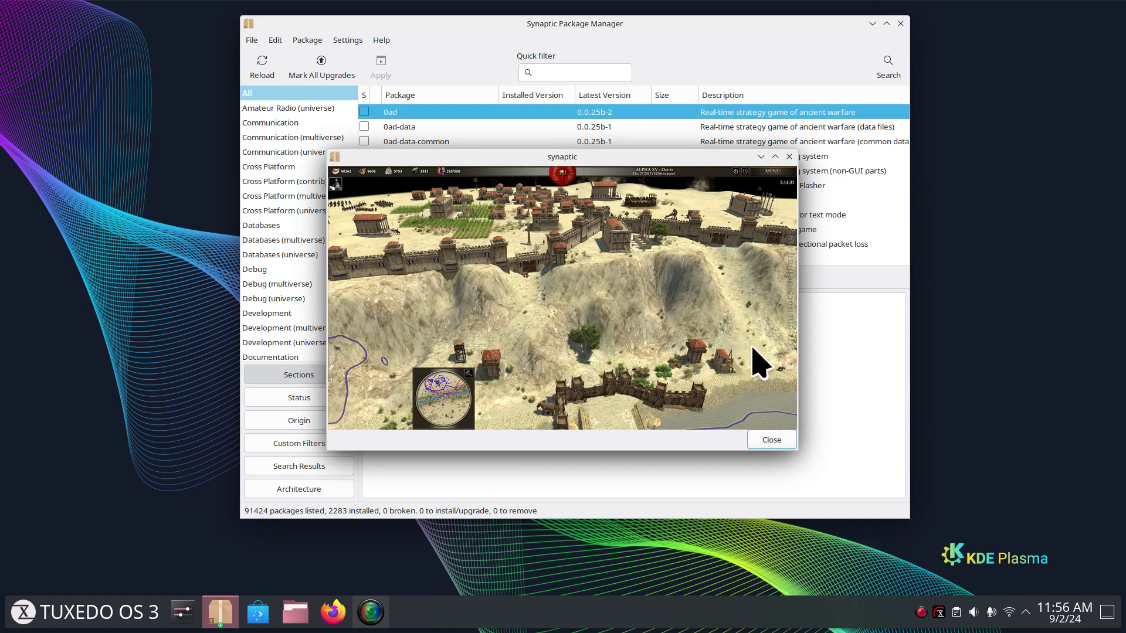
click(789, 156)
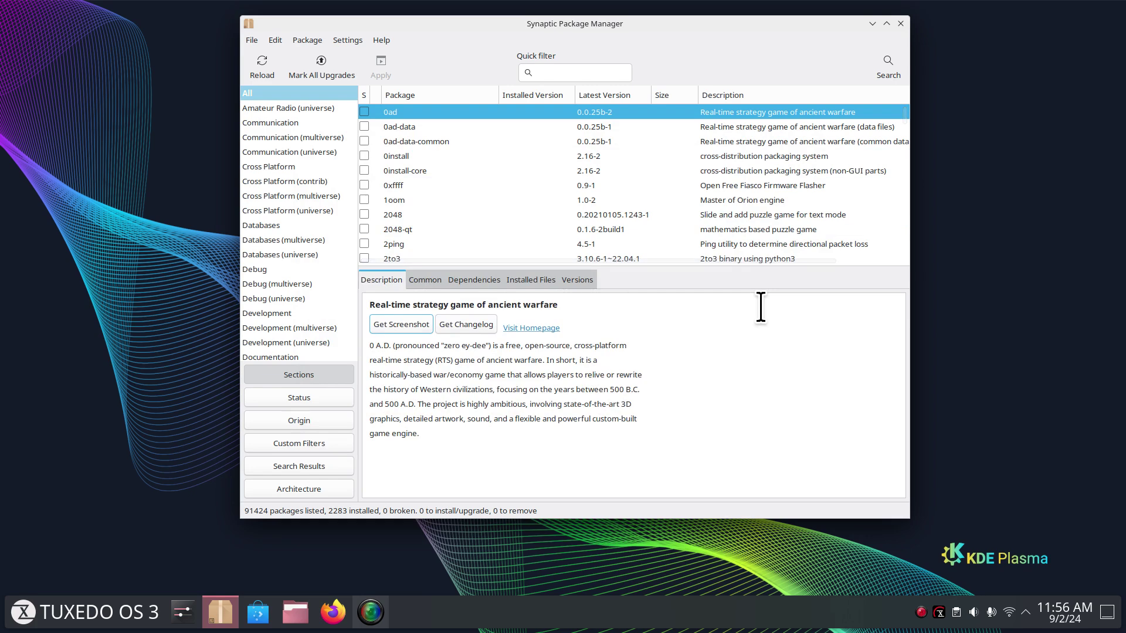
- Browse 0ad's Common, Dependencies and Installed Files tabs
click(433, 281)
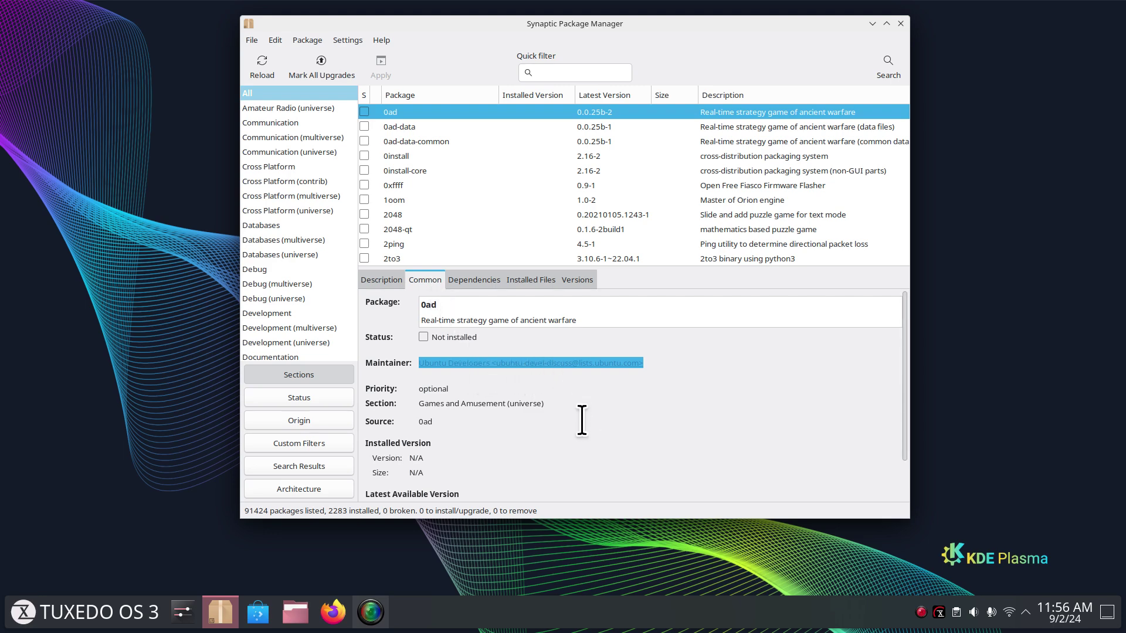
click(476, 282)
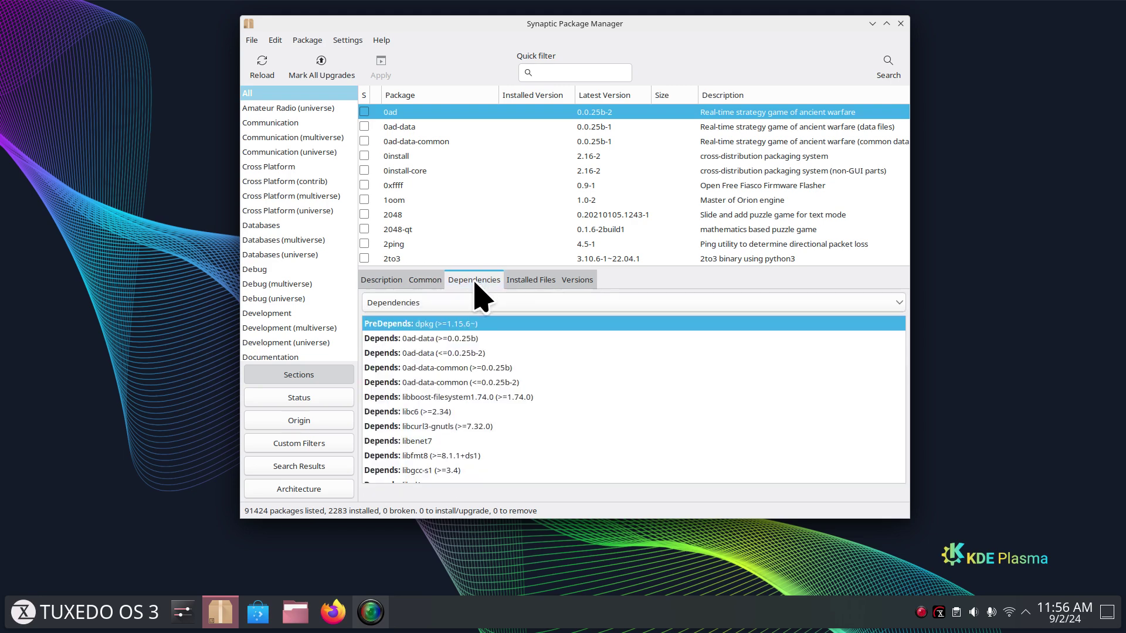
scroll(533, 402, down, 3)
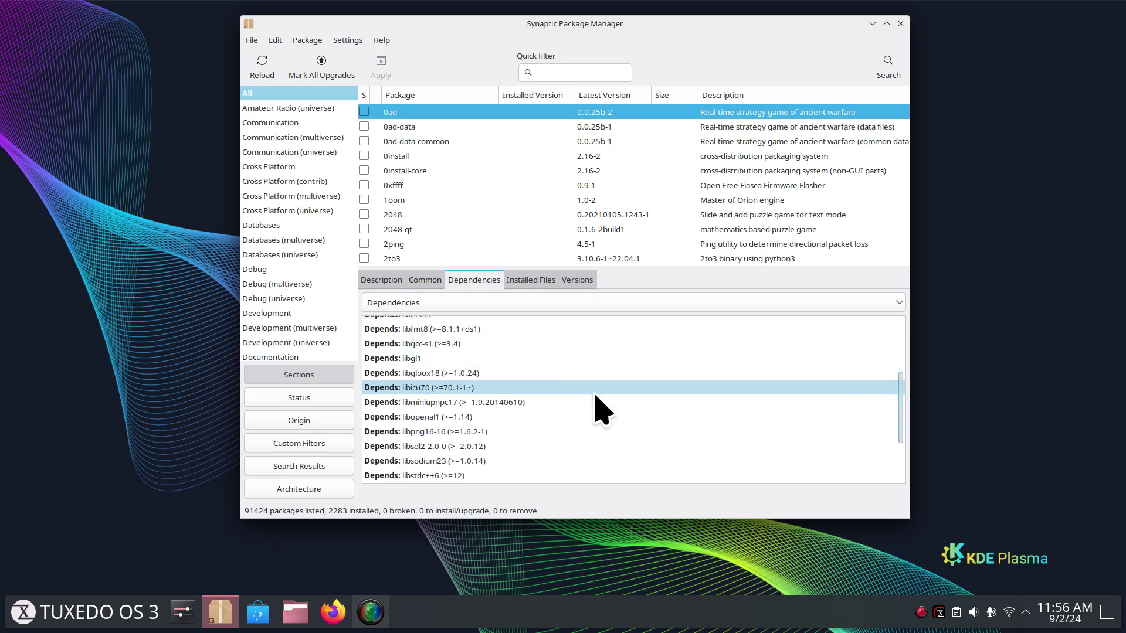
scroll(598, 408, down, 2)
scroll(595, 405, up, 5)
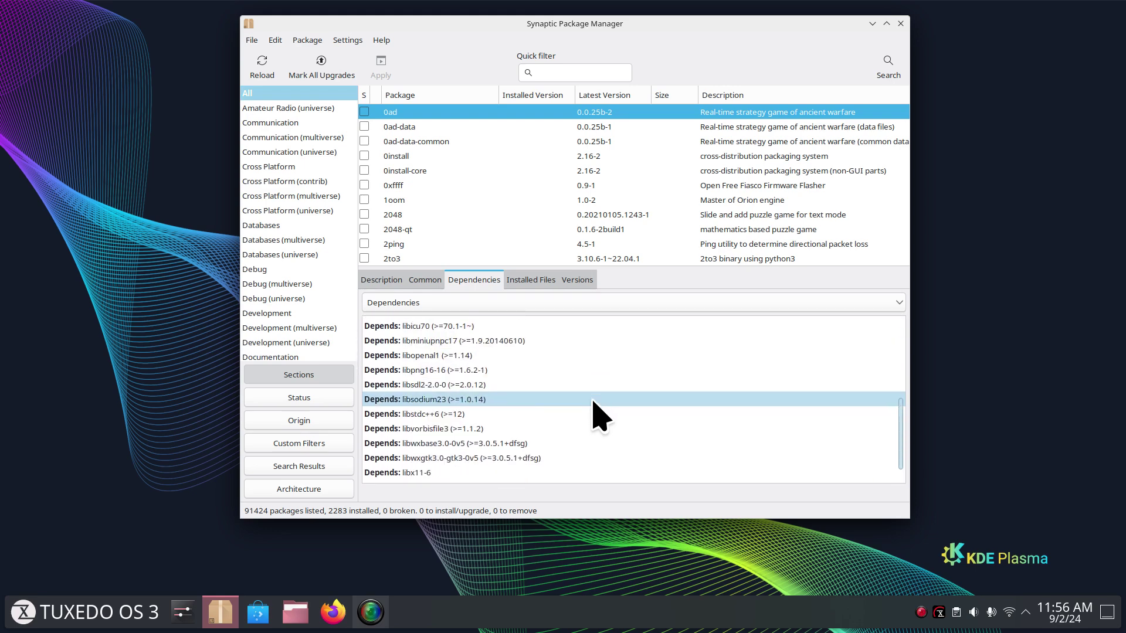
click(531, 280)
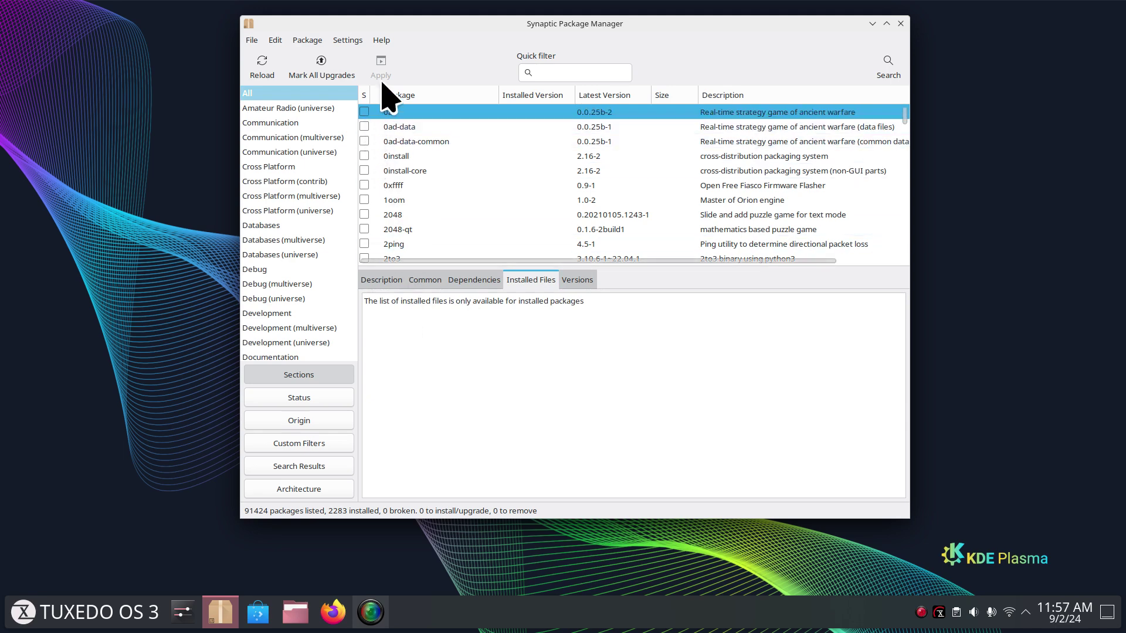
- View the Help Icon Legend and close it
click(381, 40)
click(446, 83)
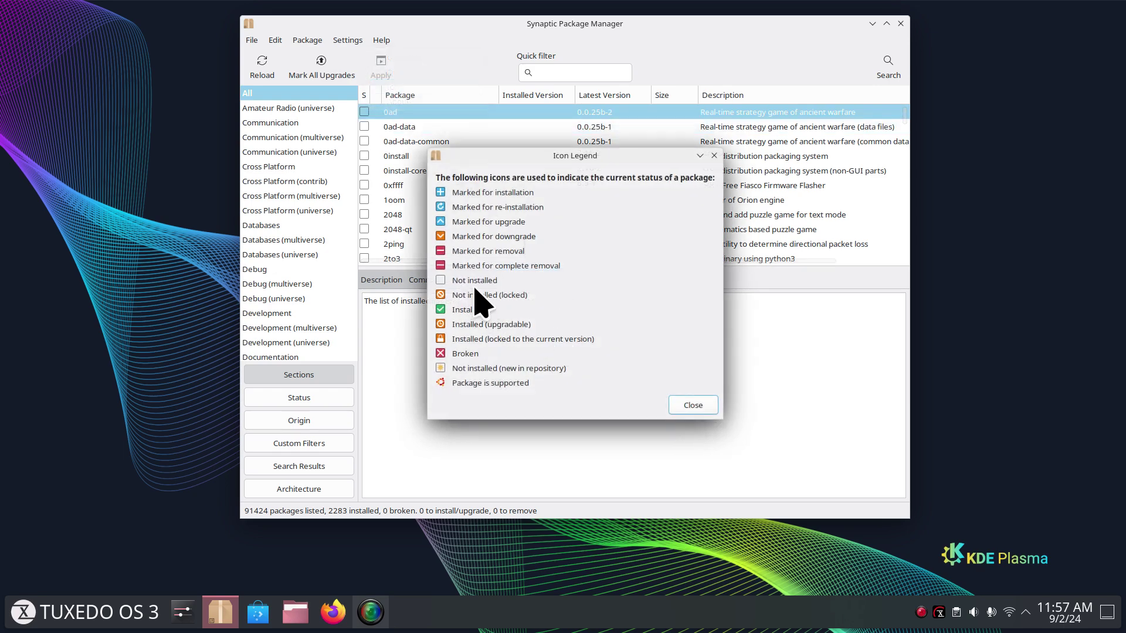
click(692, 406)
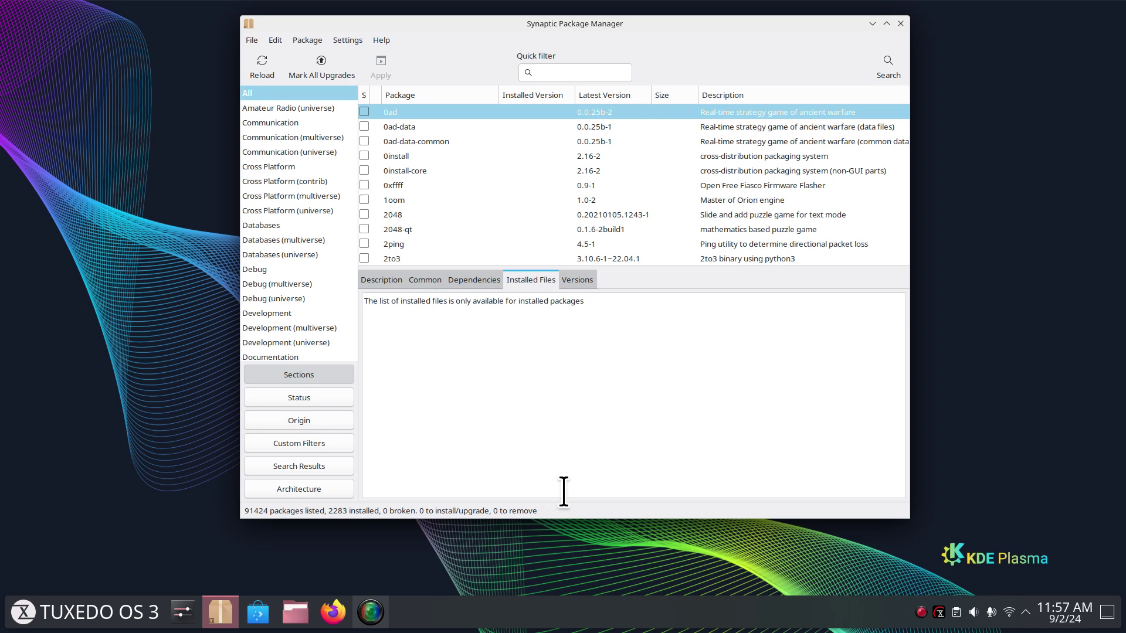
click(440, 113)
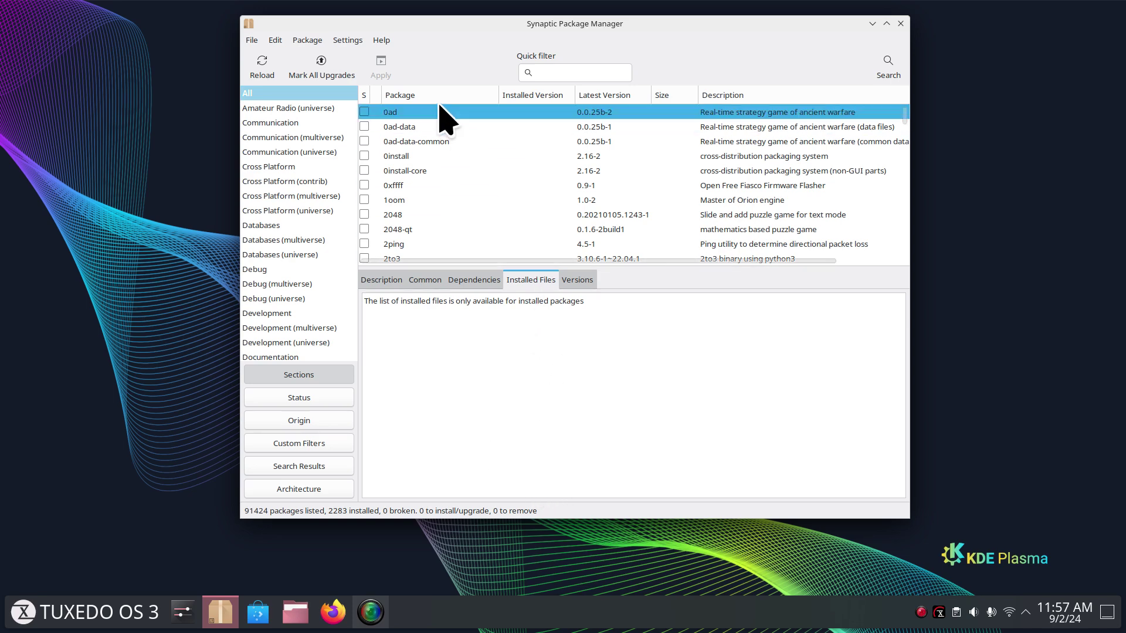
click(367, 111)
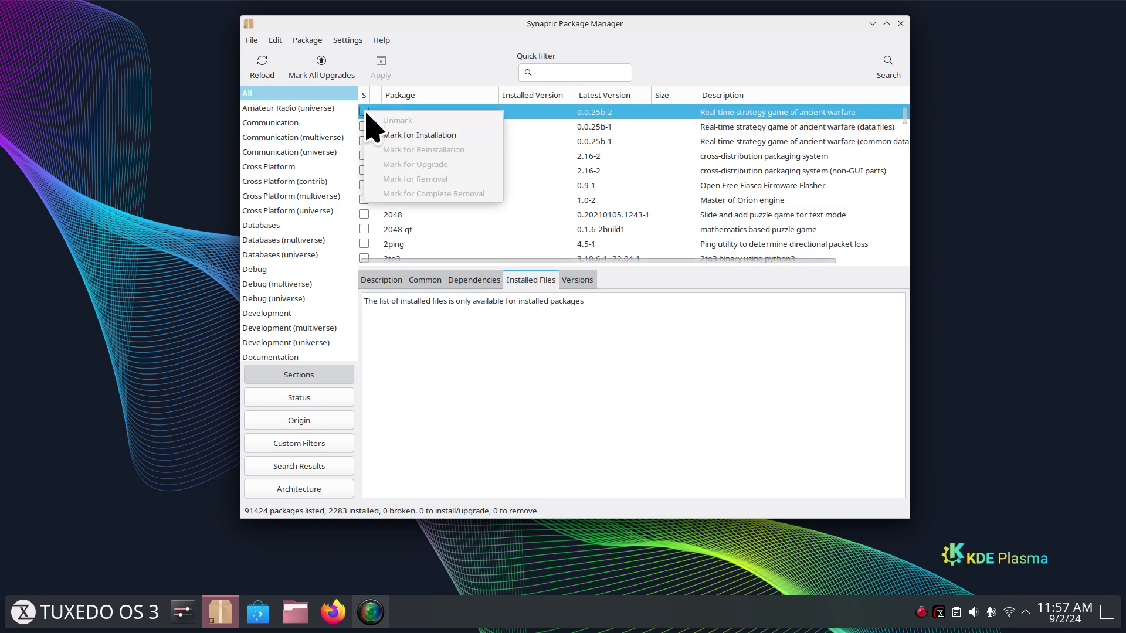
click(412, 135)
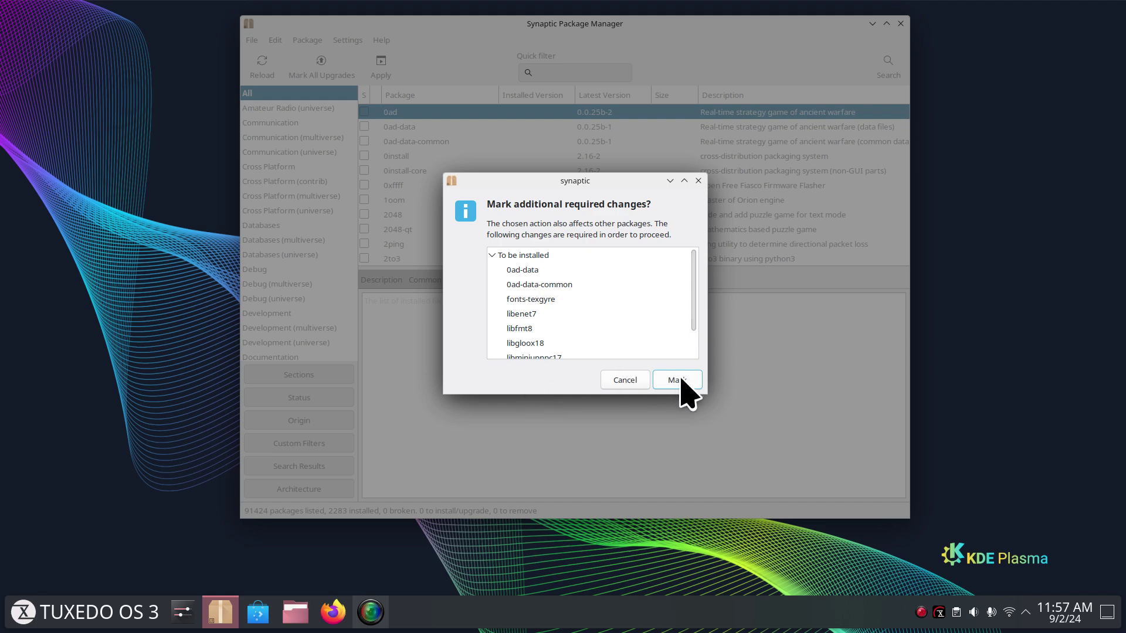
click(621, 380)
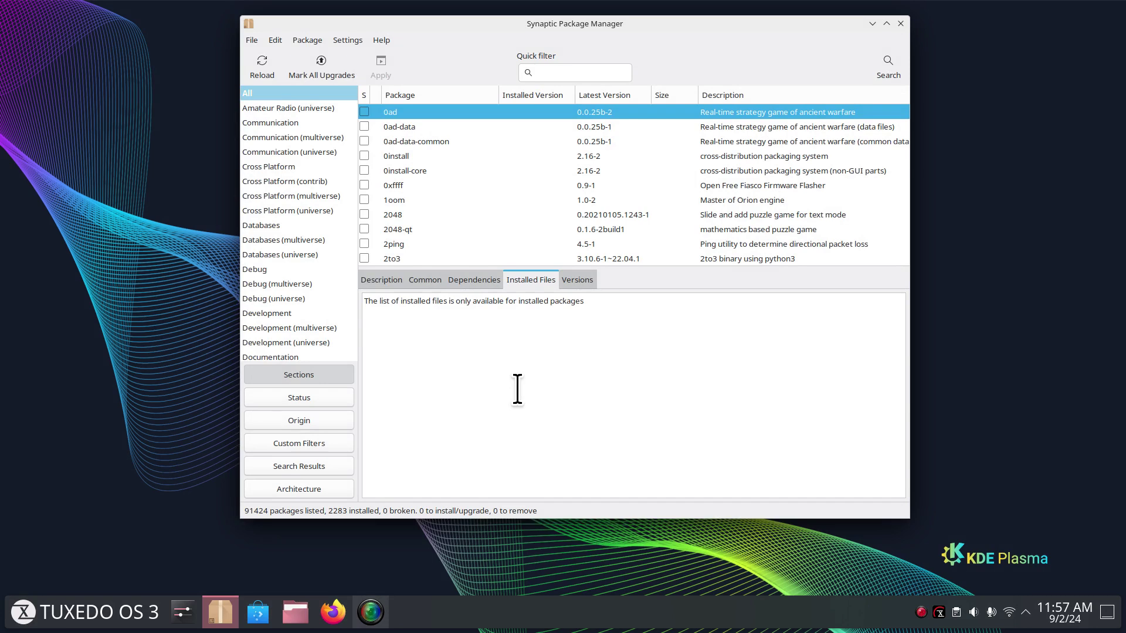
- Filter by Status to the 2283 Installed packages, then view and close the Icon Legend
click(304, 398)
click(288, 108)
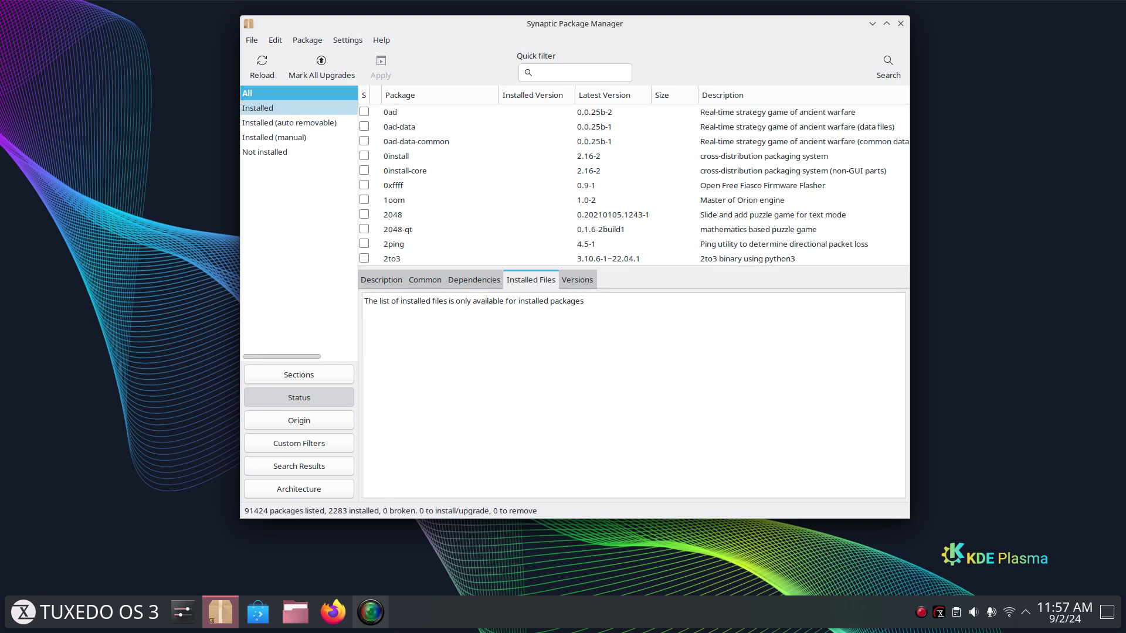
click(381, 40)
click(410, 87)
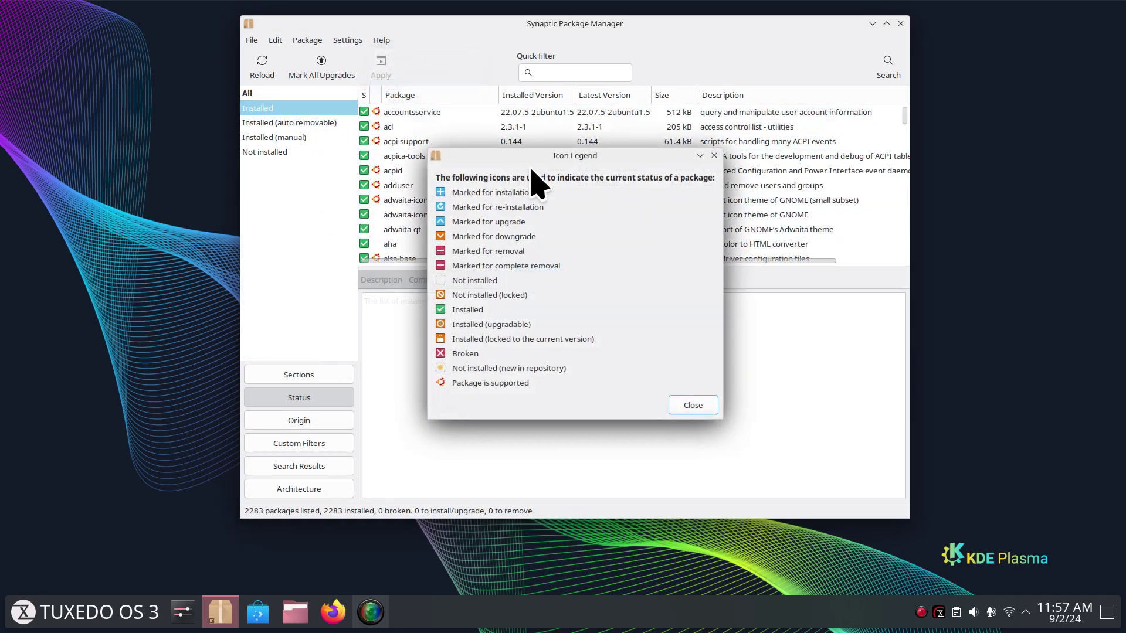
drag(535, 159, 541, 66)
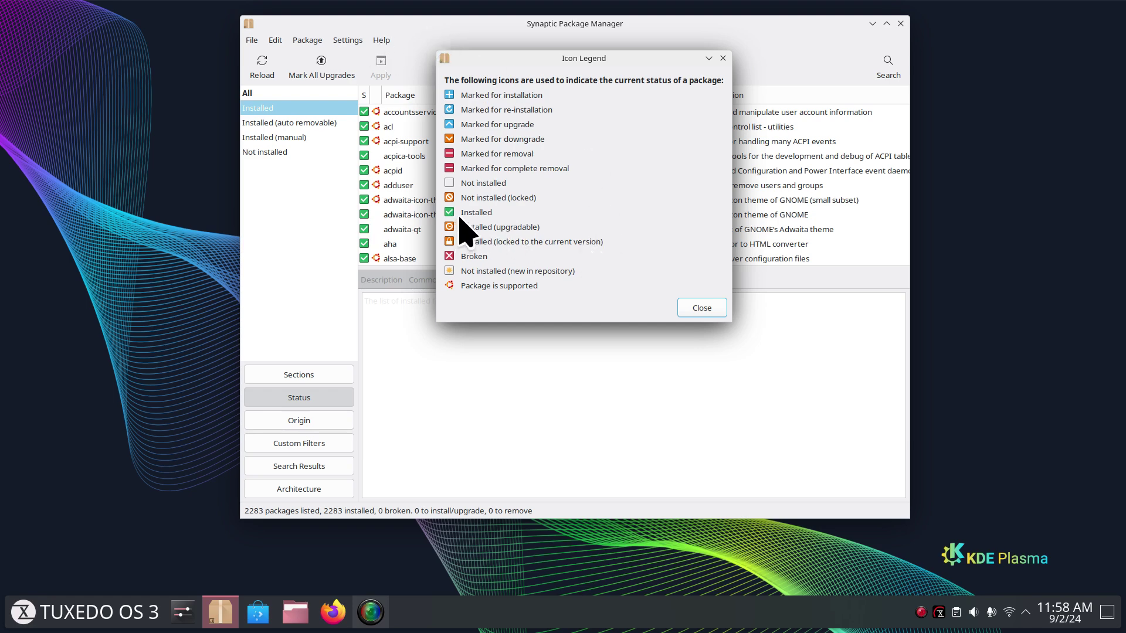
click(702, 308)
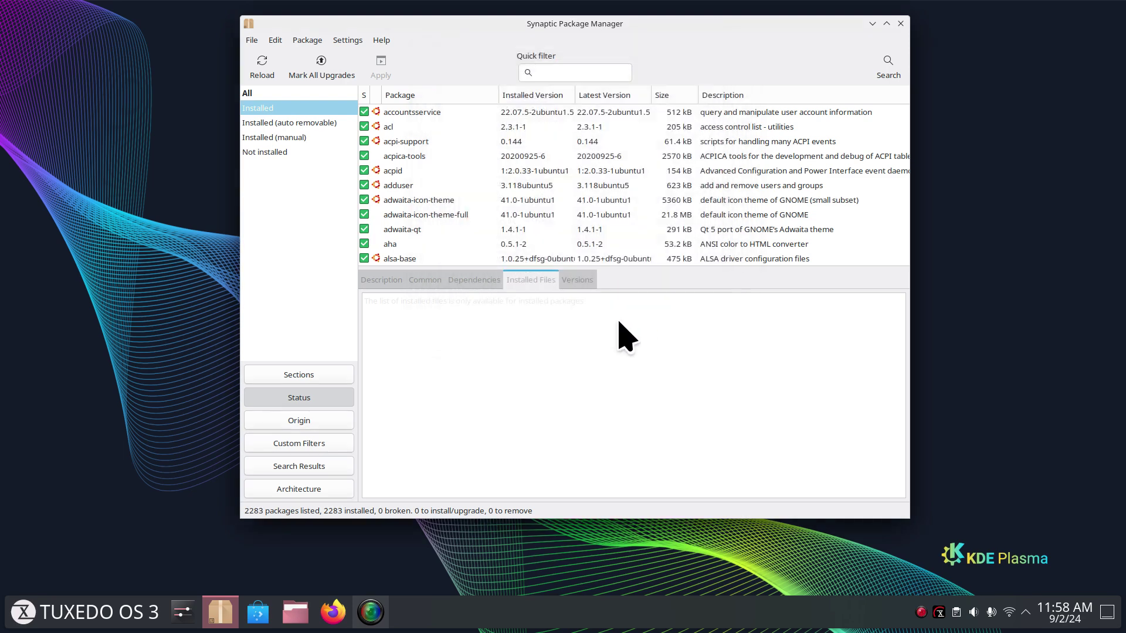
- Close the icon legend, select accountsservice, and view its description and screenshot
click(427, 200)
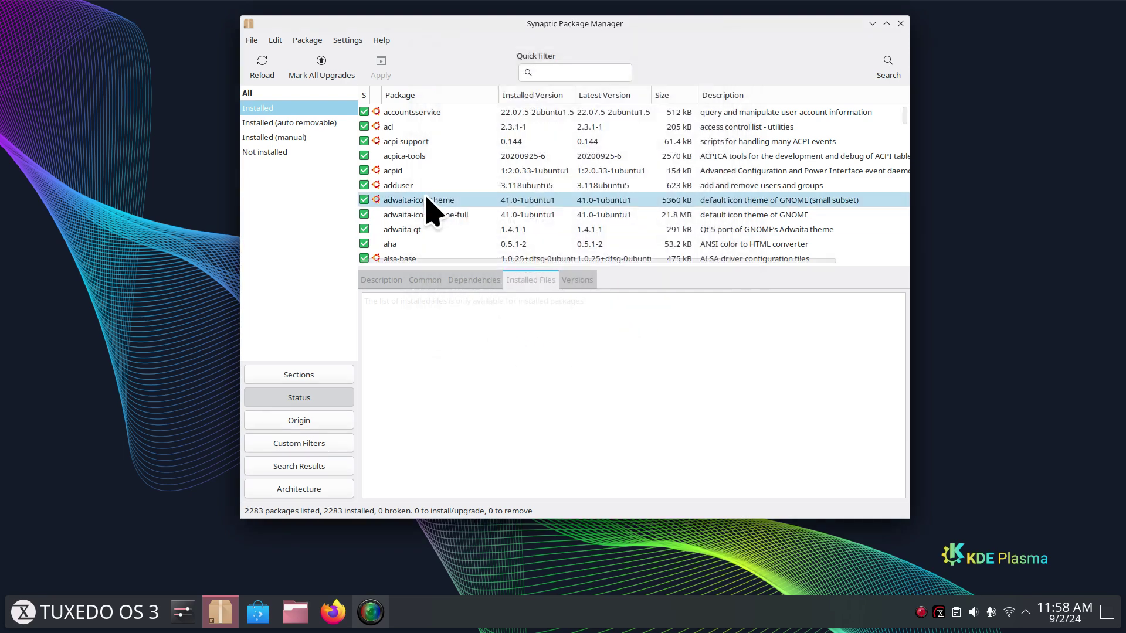
click(408, 115)
click(381, 279)
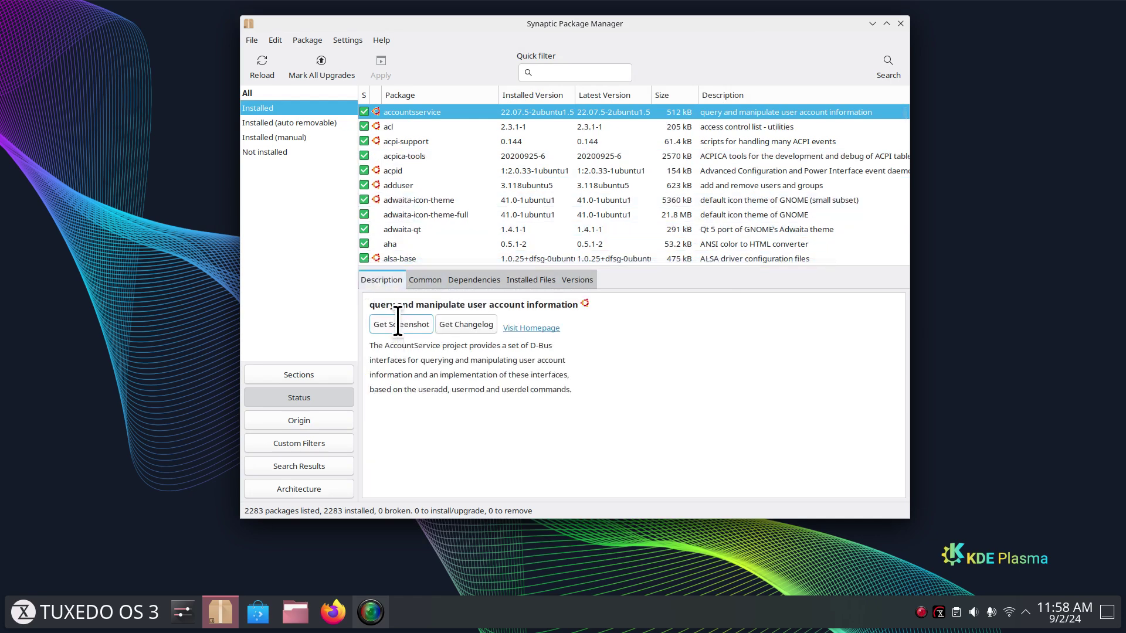
click(397, 324)
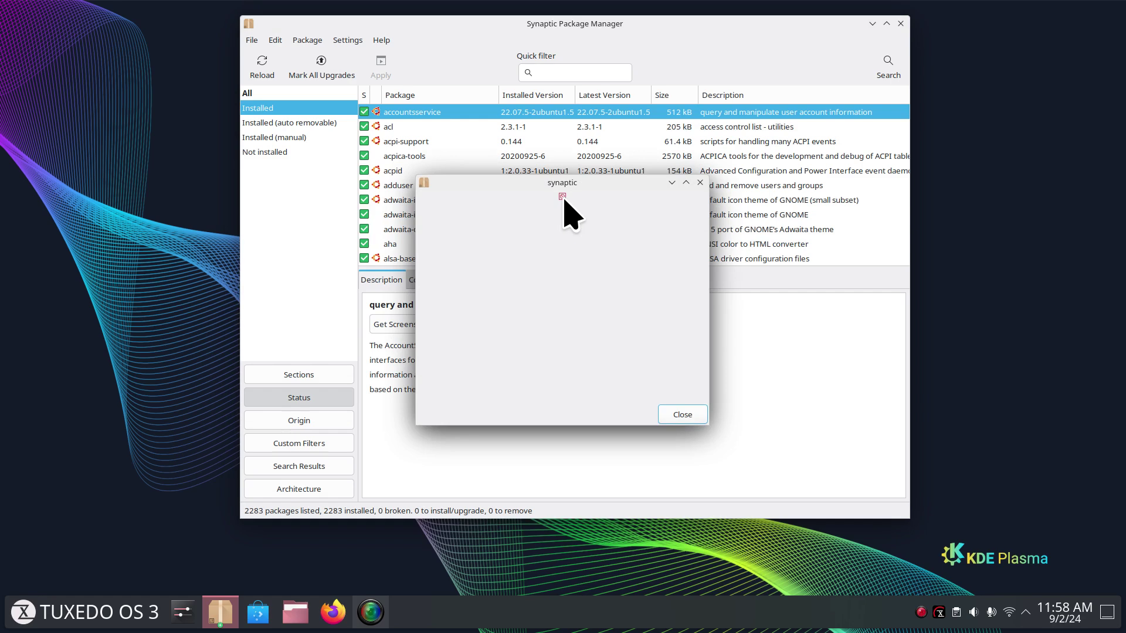
click(682, 415)
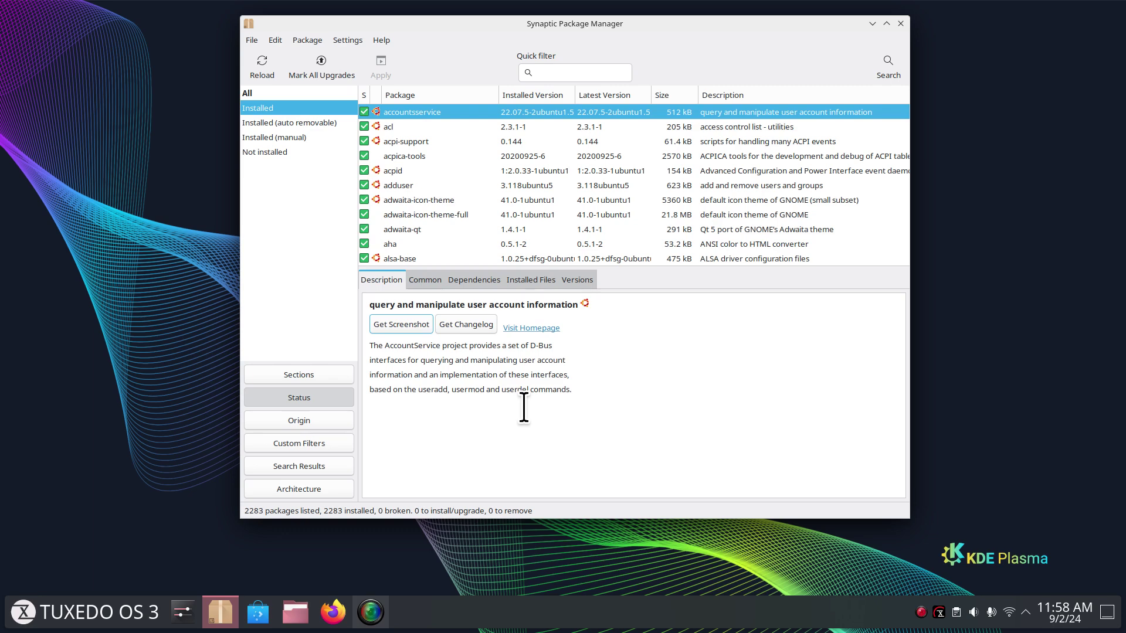
- Review accountsservice's common info, dependencies, installed files and versions, then return to its description
click(426, 281)
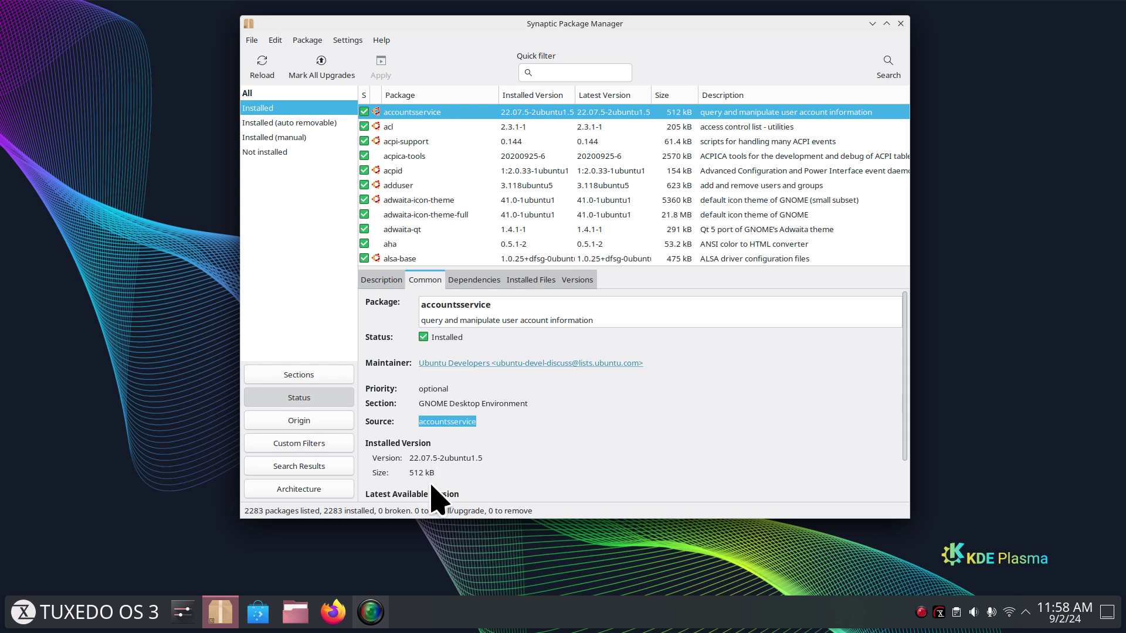
scroll(551, 464, down, 2)
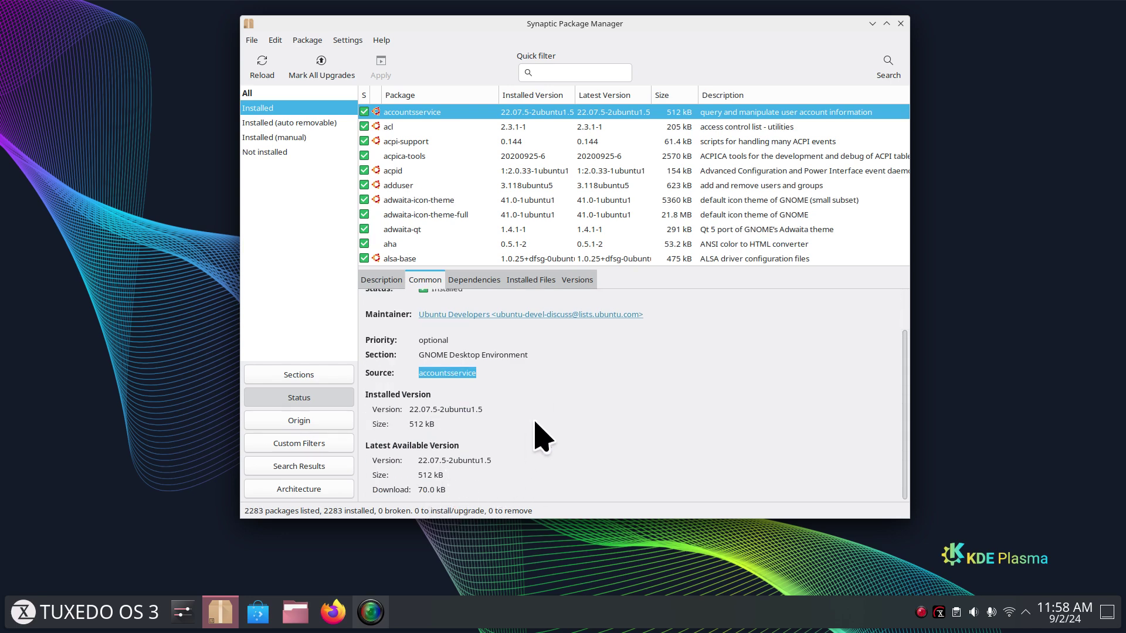
scroll(540, 428, up, 2)
click(472, 280)
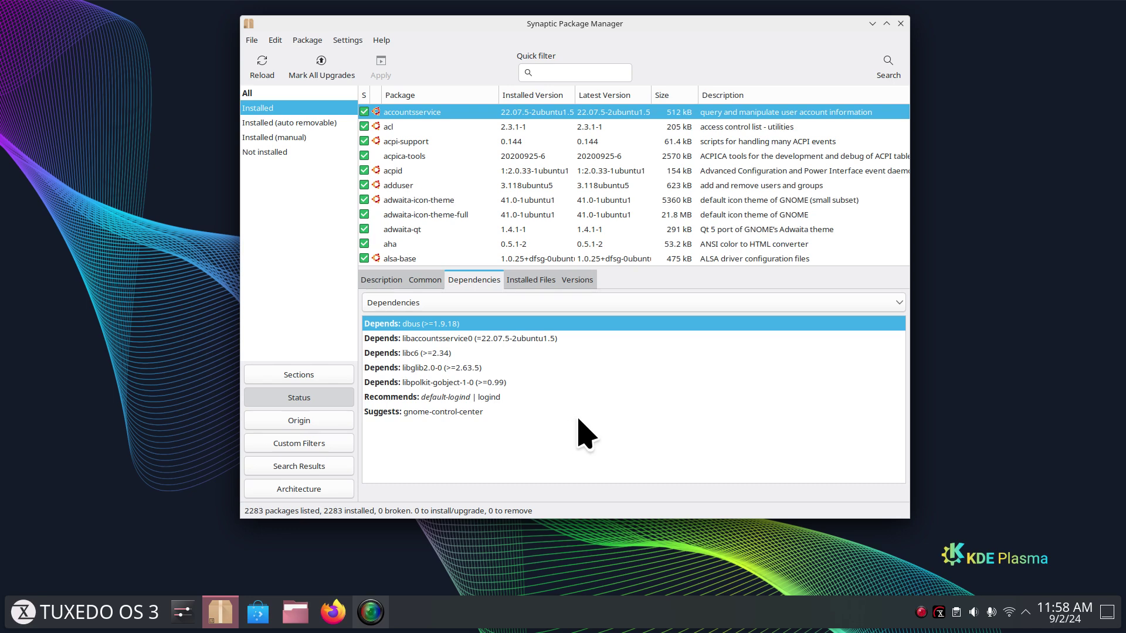
click(529, 282)
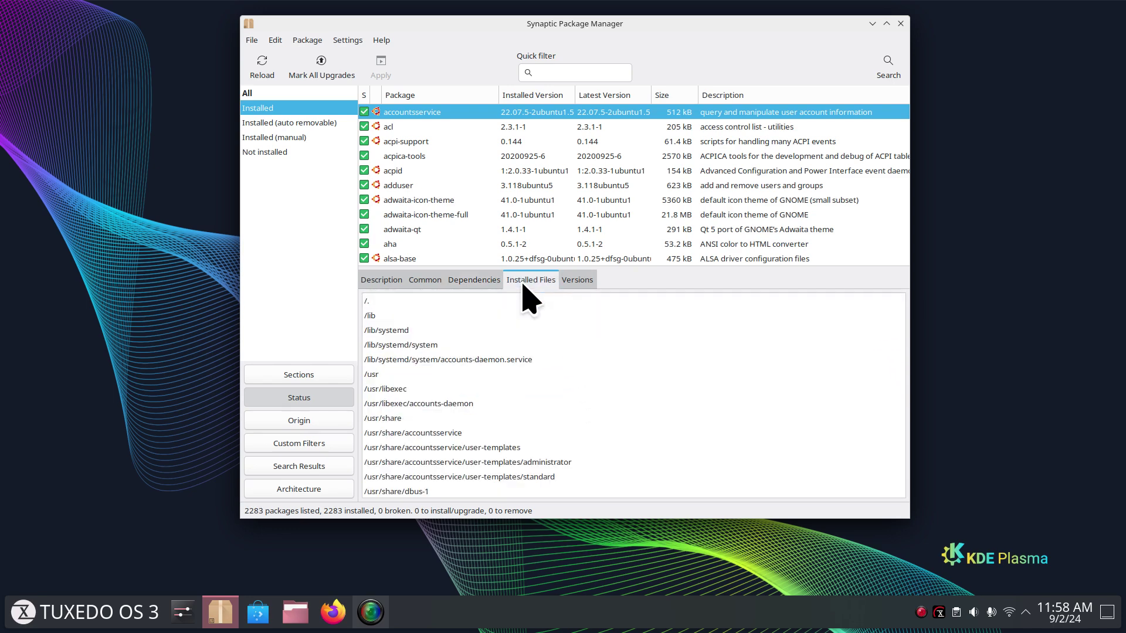
scroll(636, 353, down, 2)
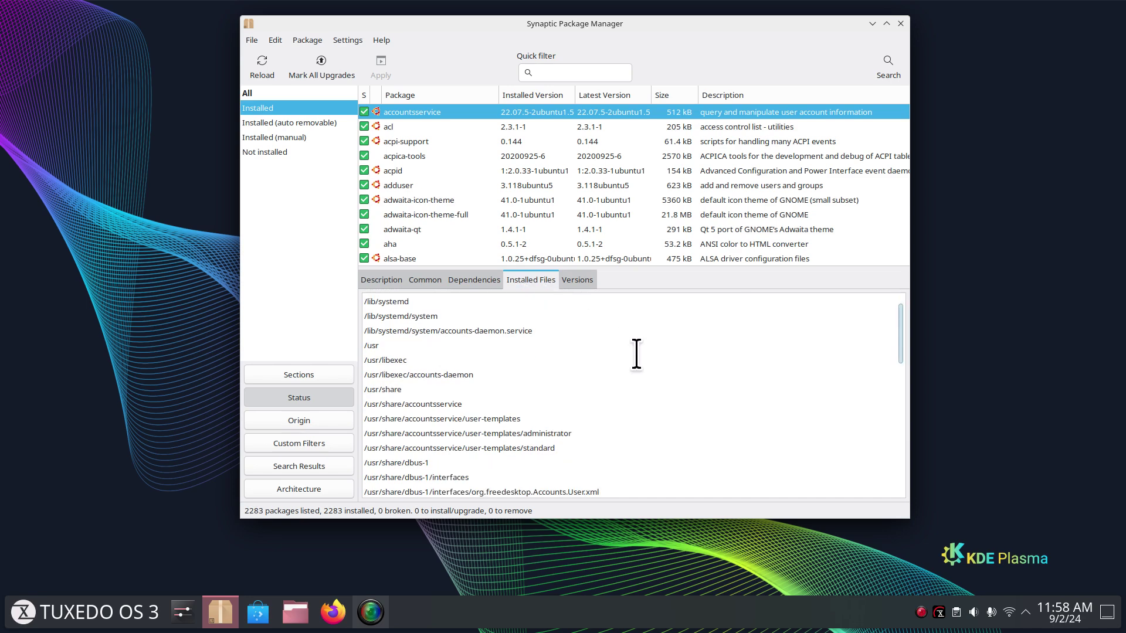
scroll(636, 354, down, 12)
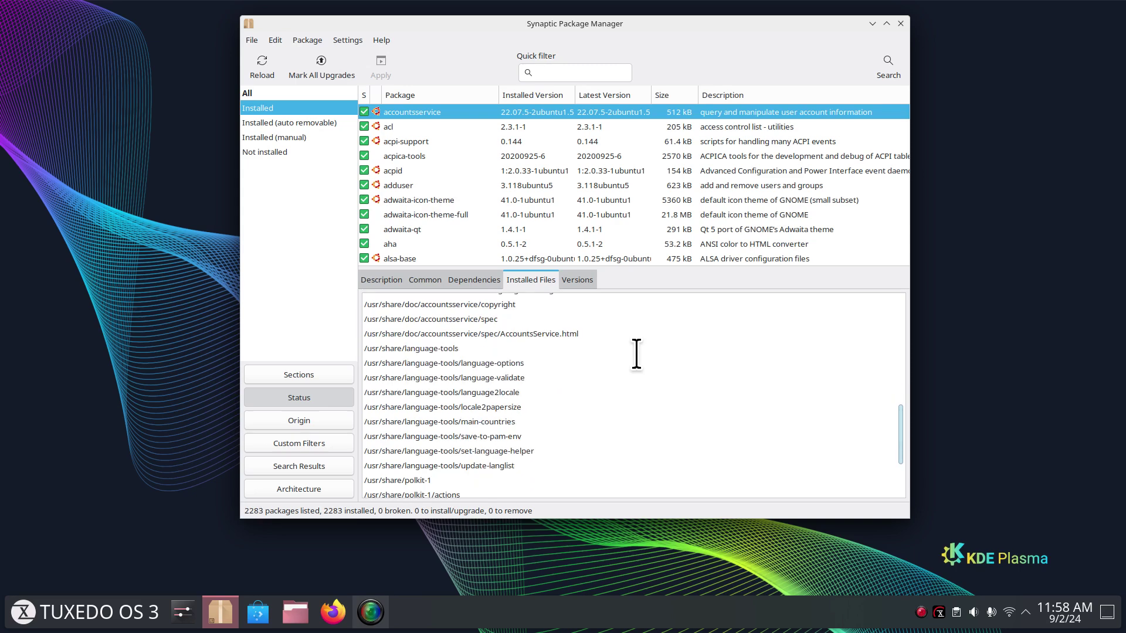
scroll(636, 353, down, 1)
scroll(612, 384, up, 15)
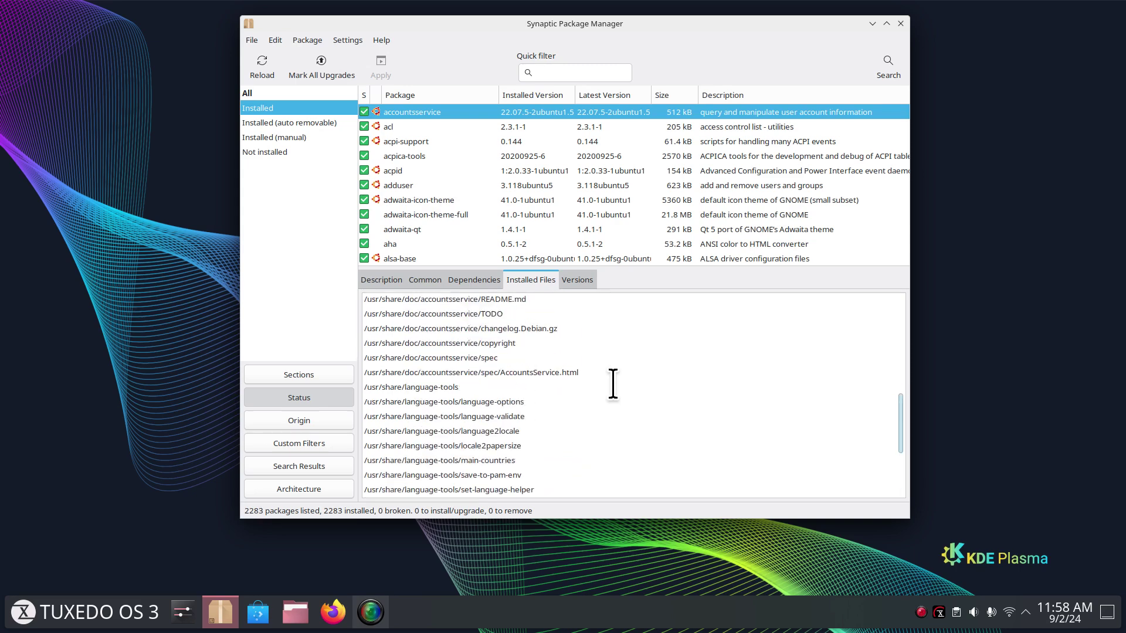
click(584, 280)
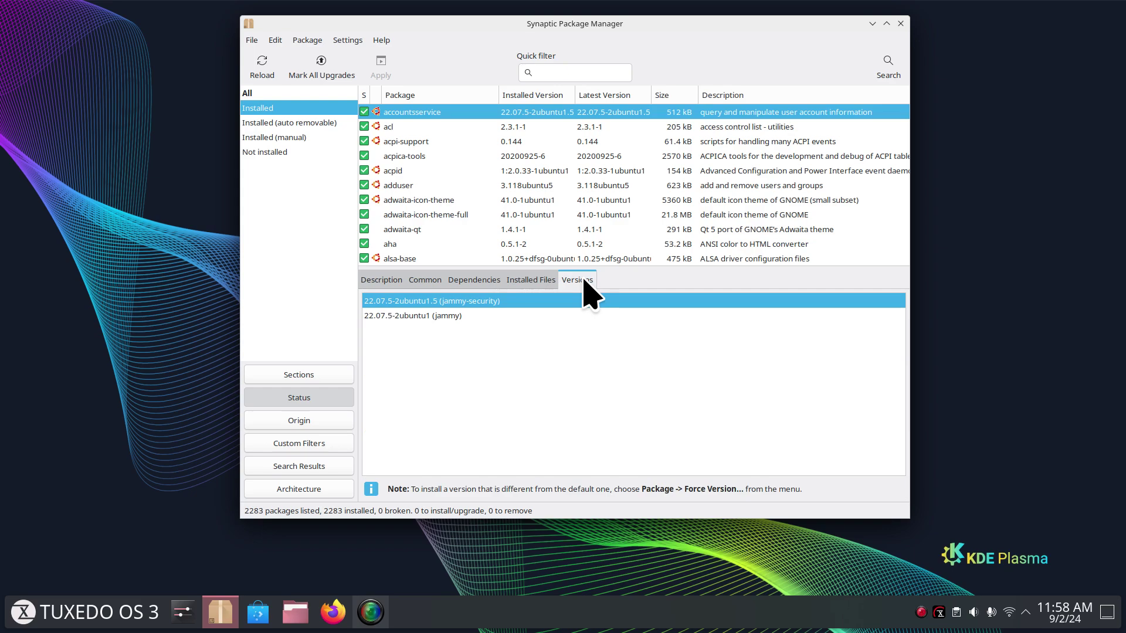
click(375, 280)
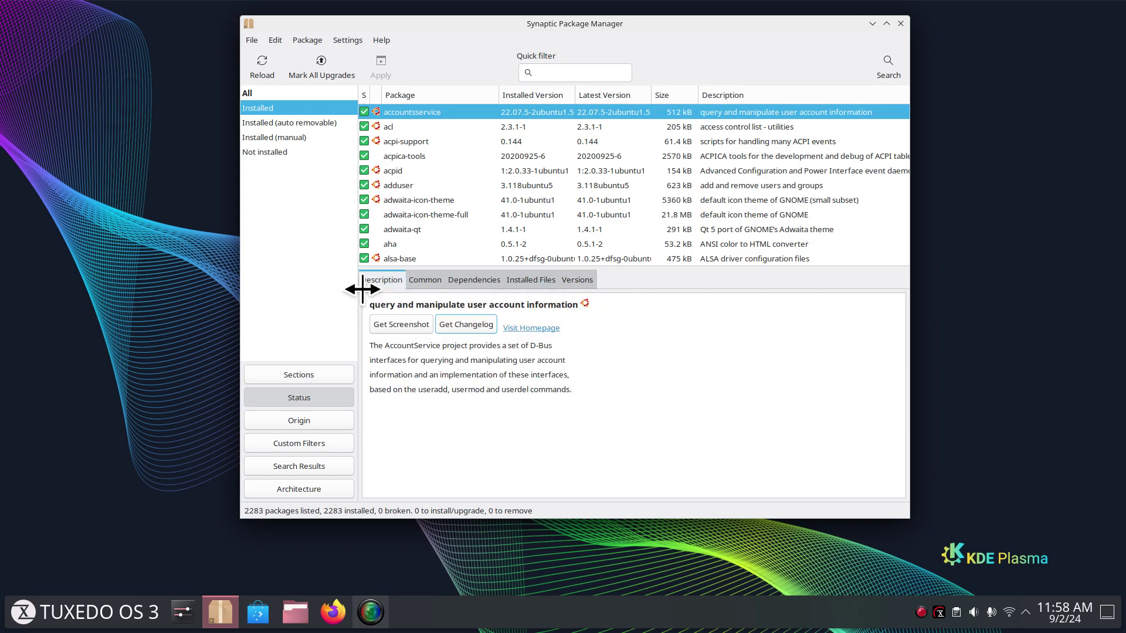
- Group all 91424 packages by section, mark 0ad for installation, then cancel the additional changes
click(320, 378)
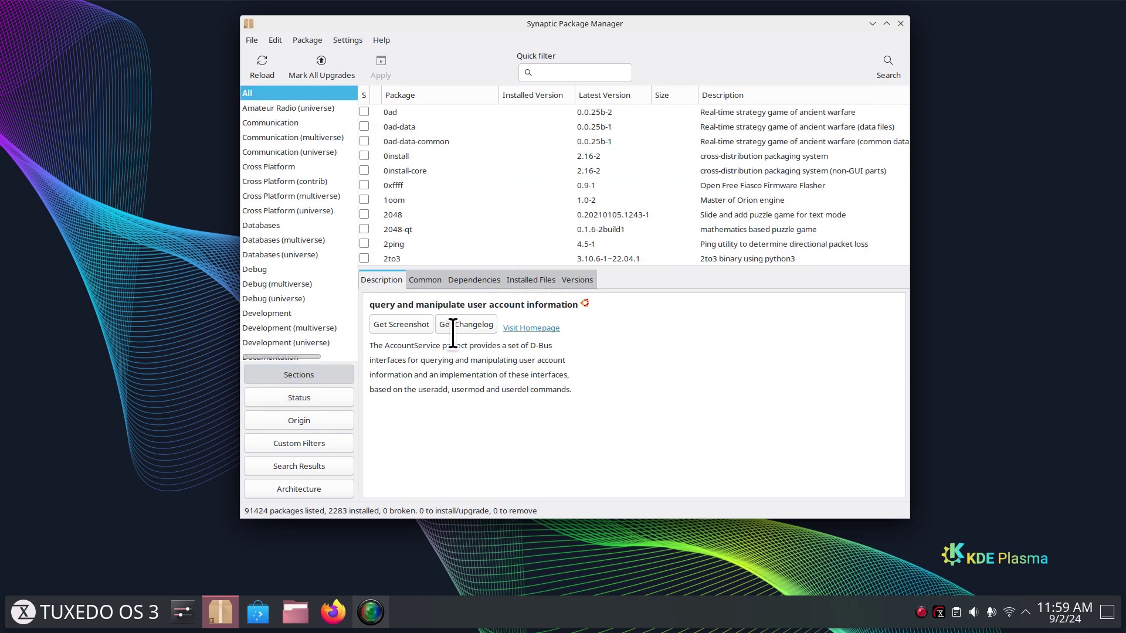
click(364, 112)
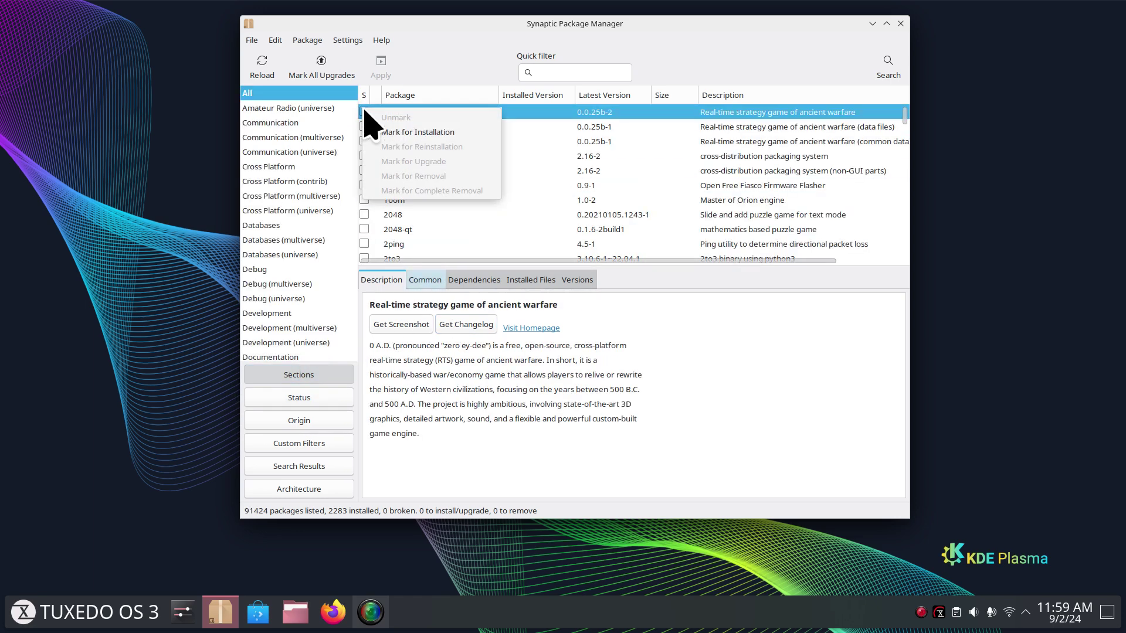
click(411, 133)
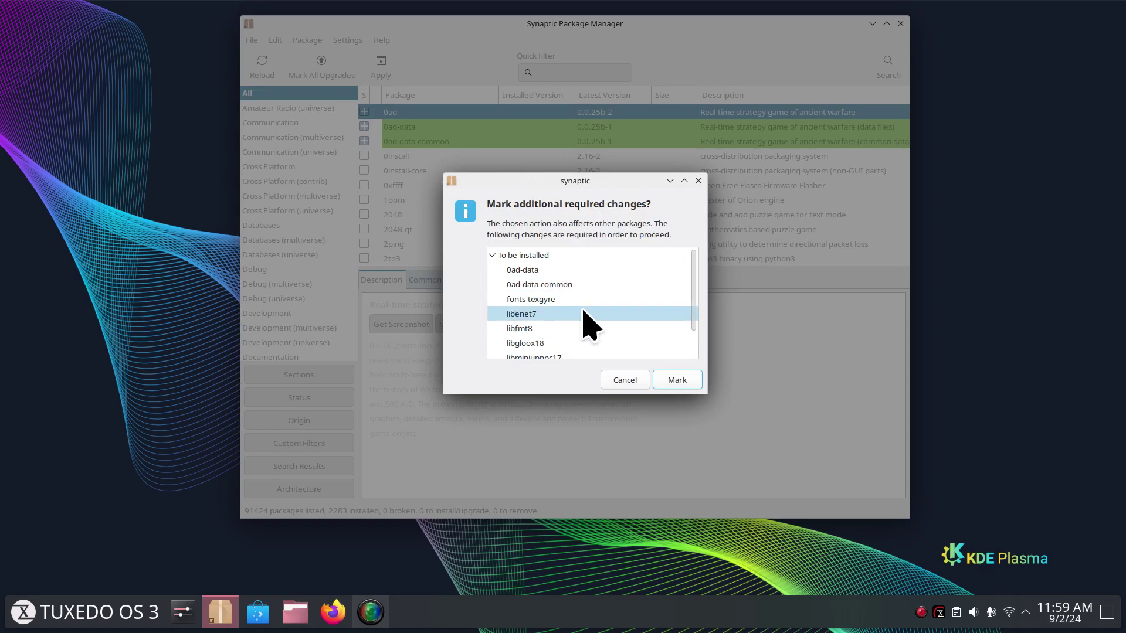
click(621, 381)
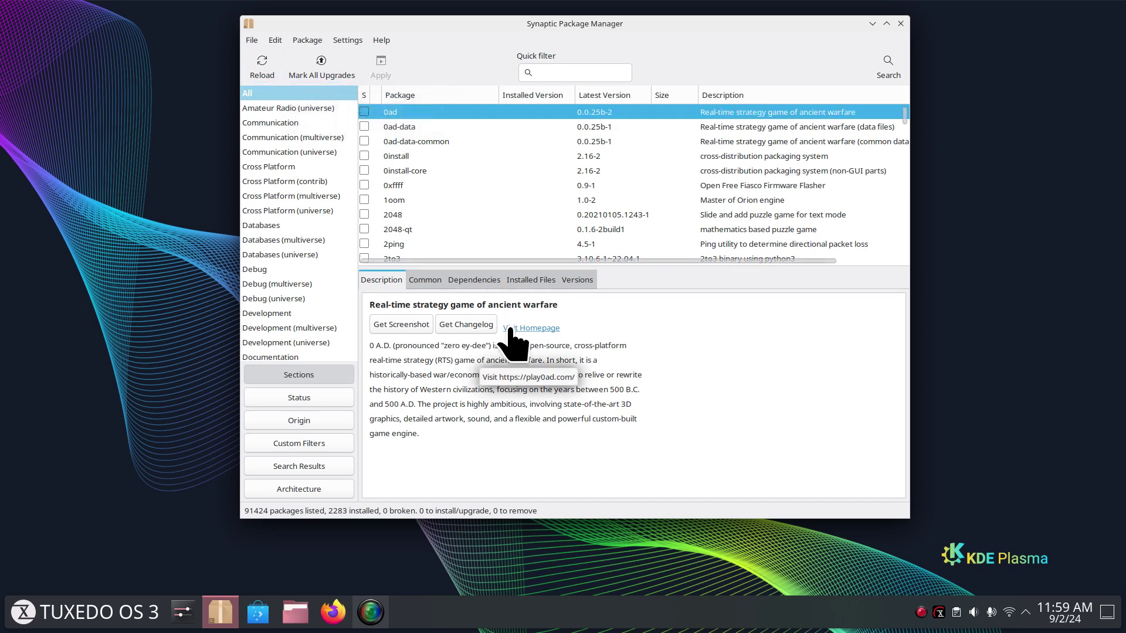
click(364, 112)
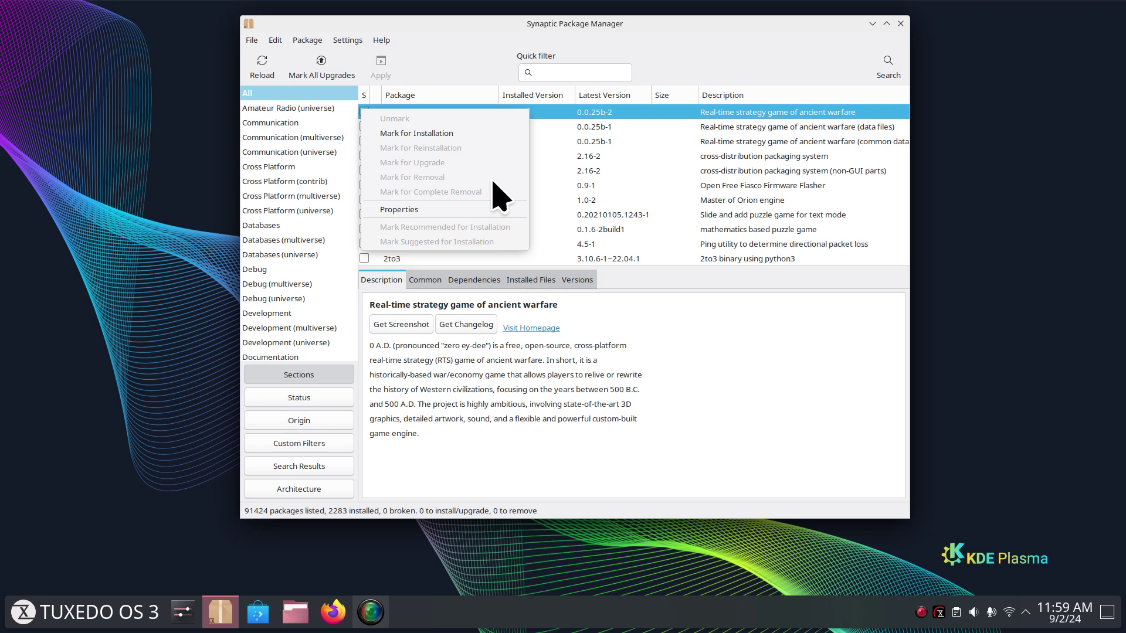
click(458, 59)
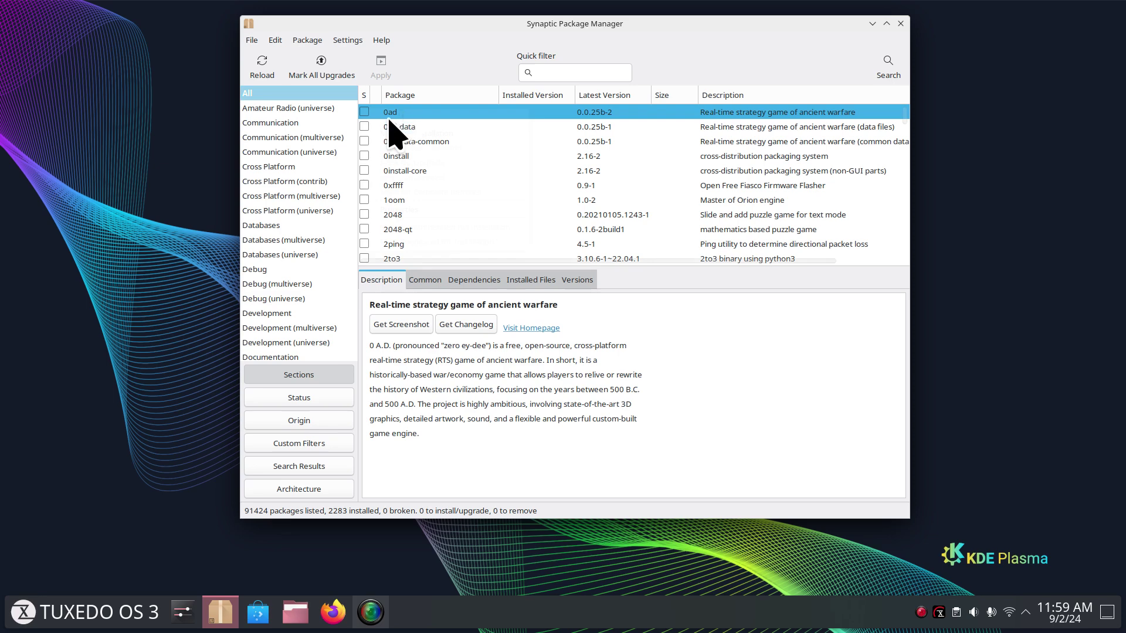
click(348, 41)
click(363, 58)
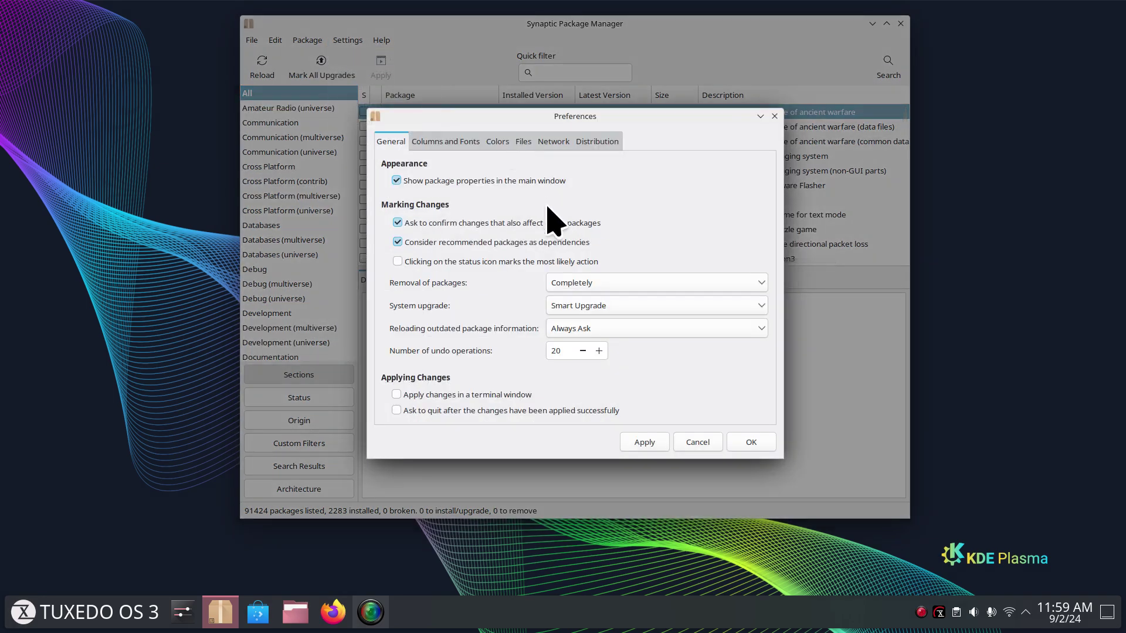
drag(514, 115, 435, 139)
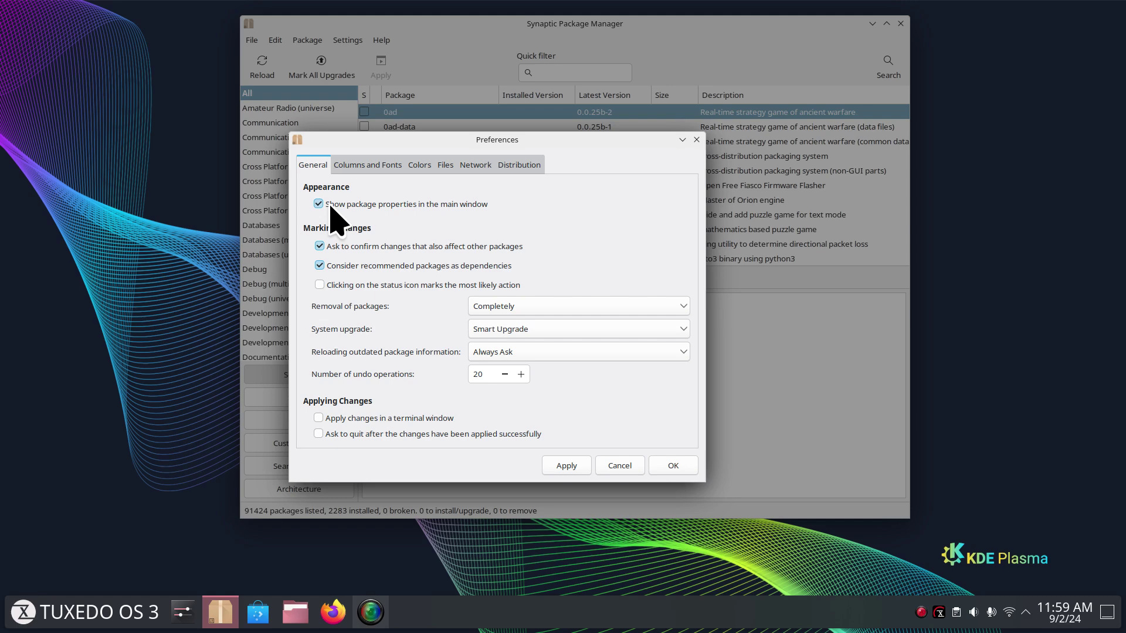
click(623, 467)
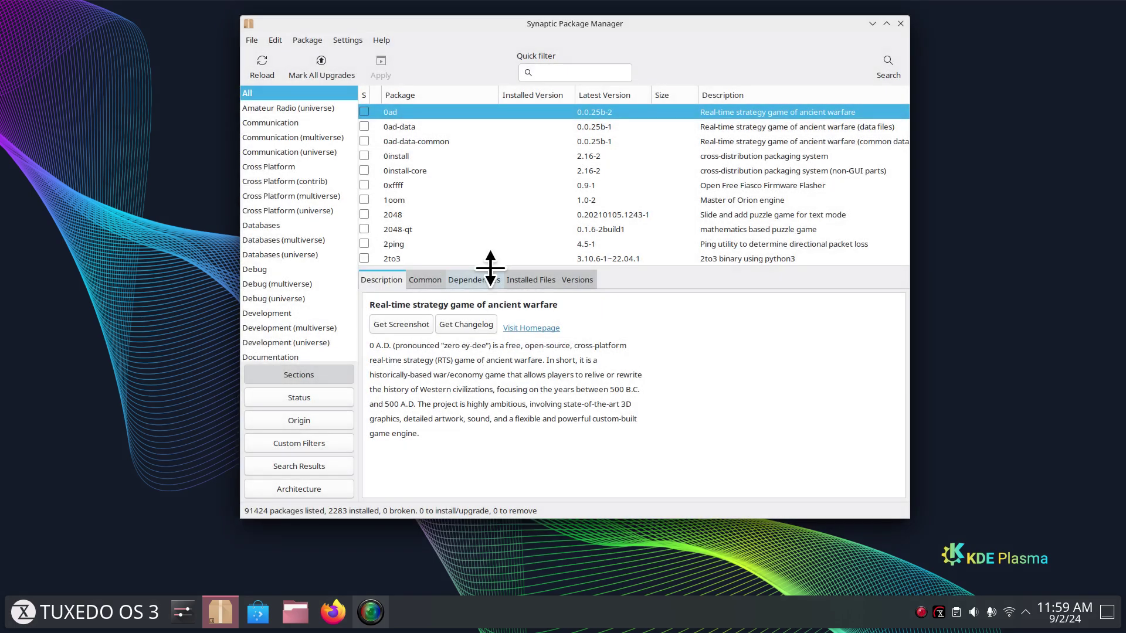
click(425, 280)
click(474, 279)
click(531, 280)
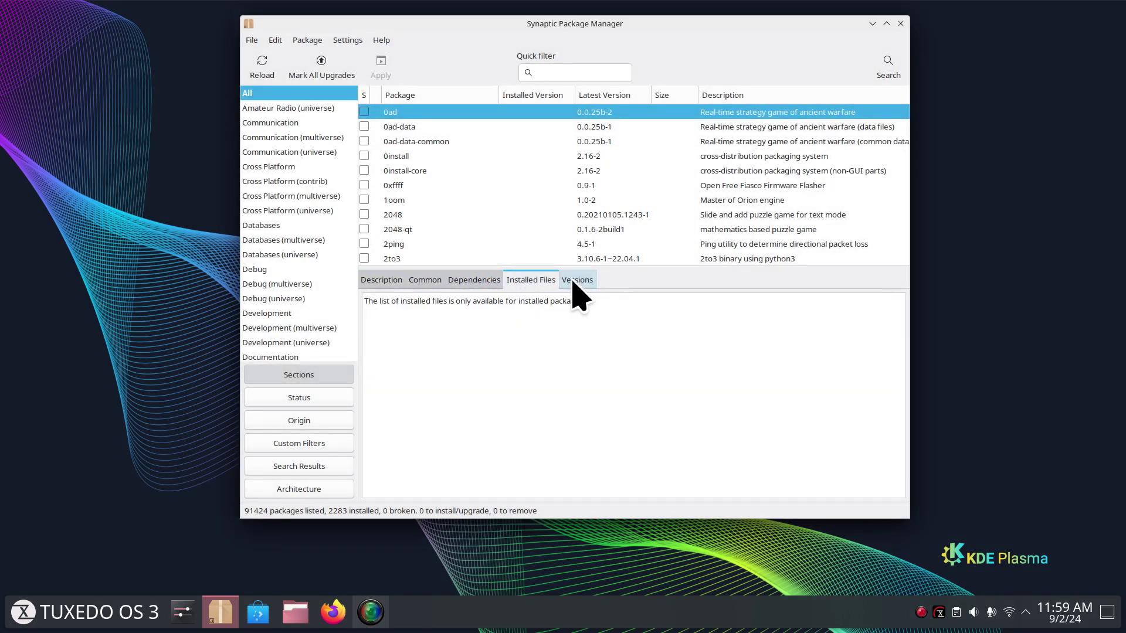
click(575, 280)
click(381, 280)
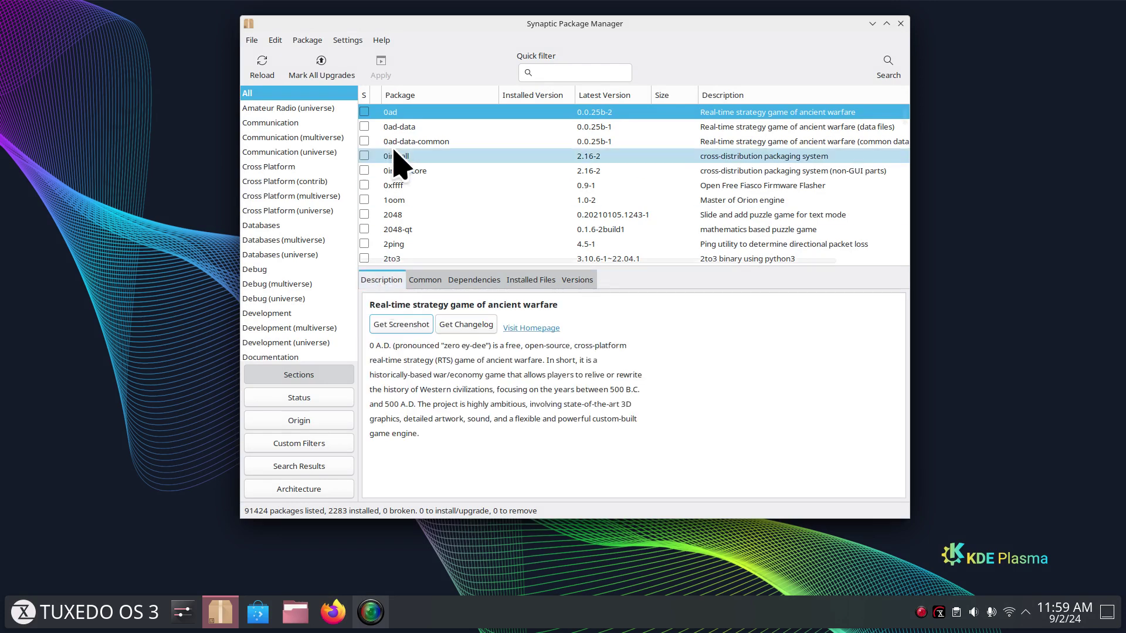
- Open the 0ad Properties, review its dependencies, installed files, versions and description, then close it
right_click(387, 111)
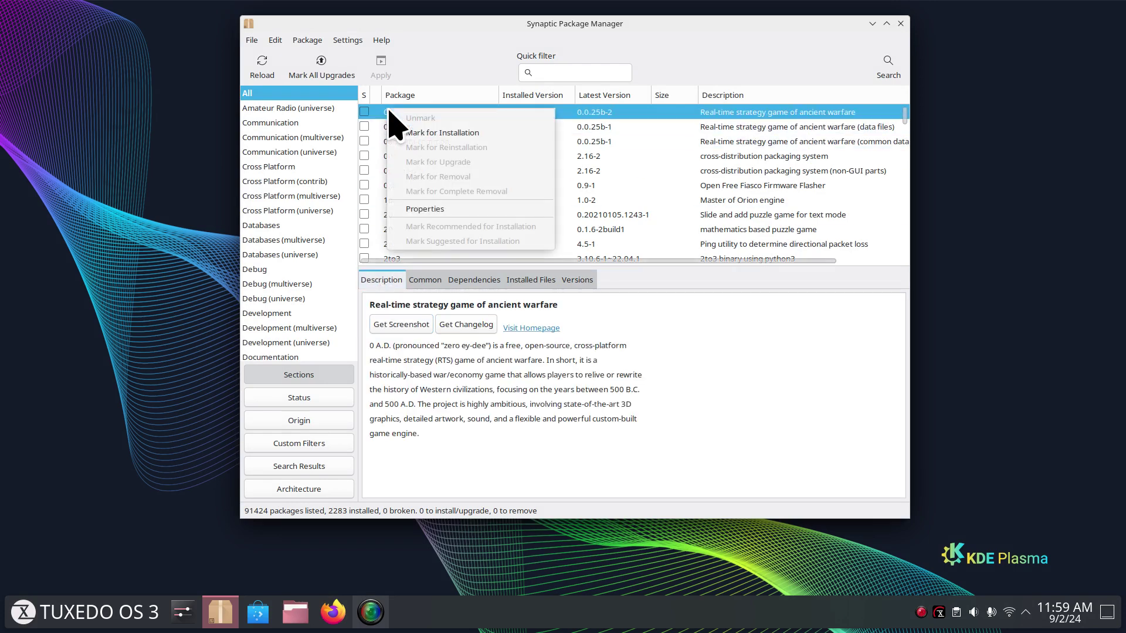
click(431, 210)
click(520, 158)
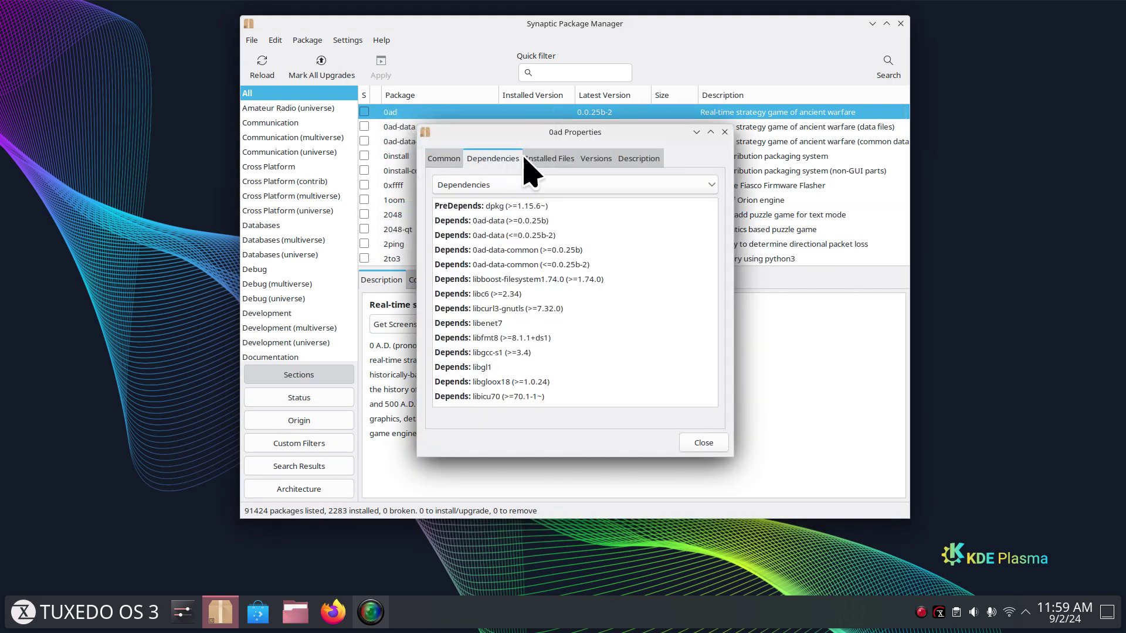
click(540, 160)
click(596, 160)
click(630, 161)
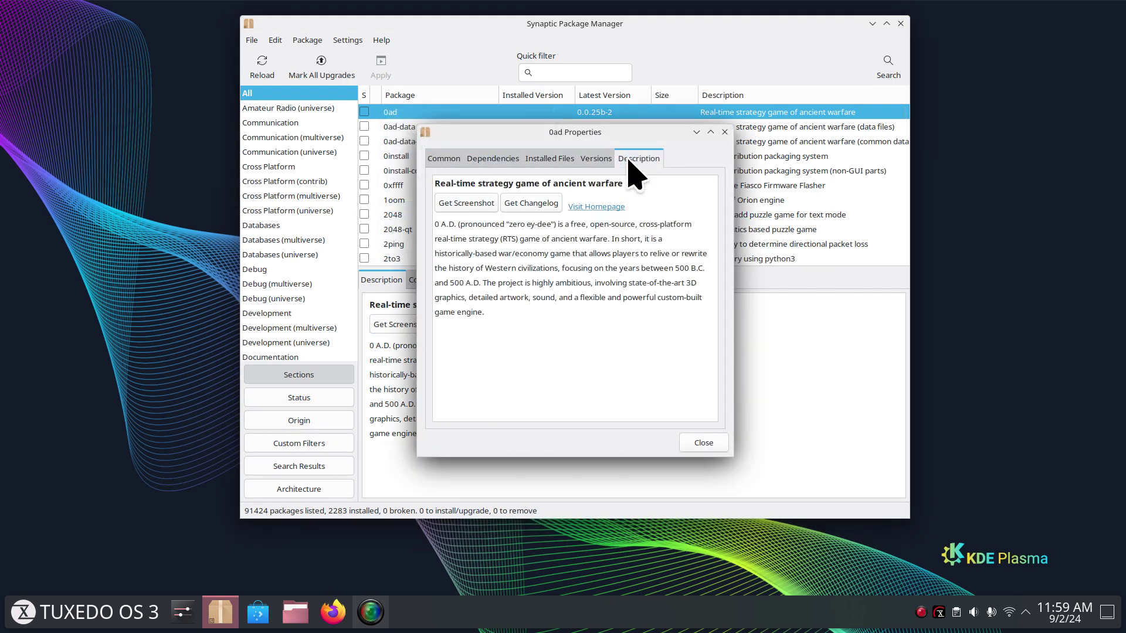
click(548, 160)
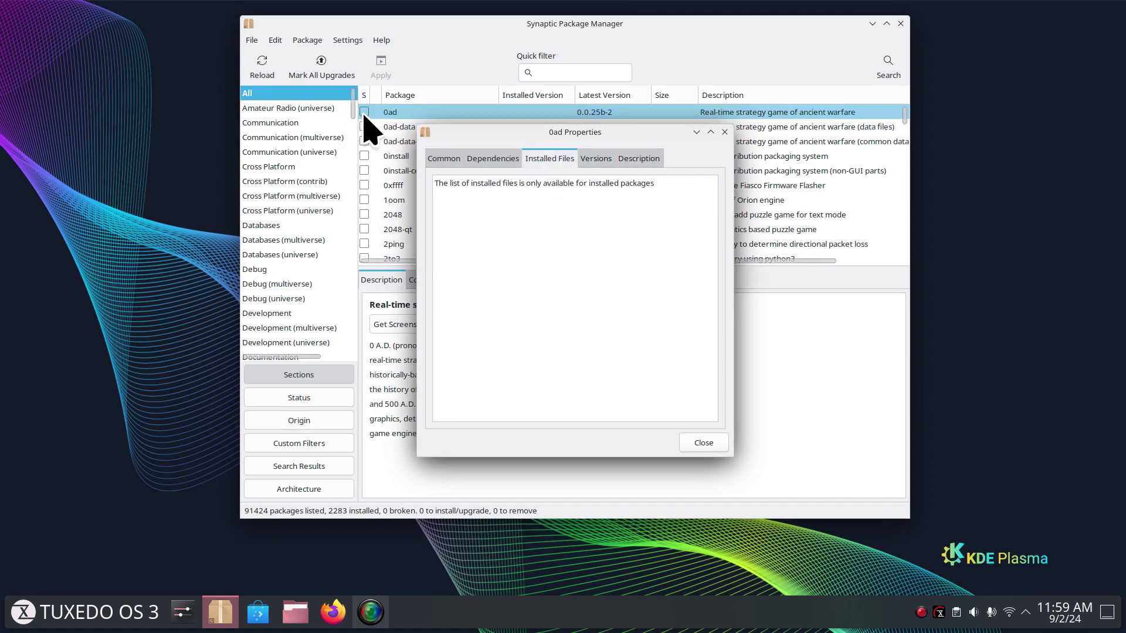
click(370, 115)
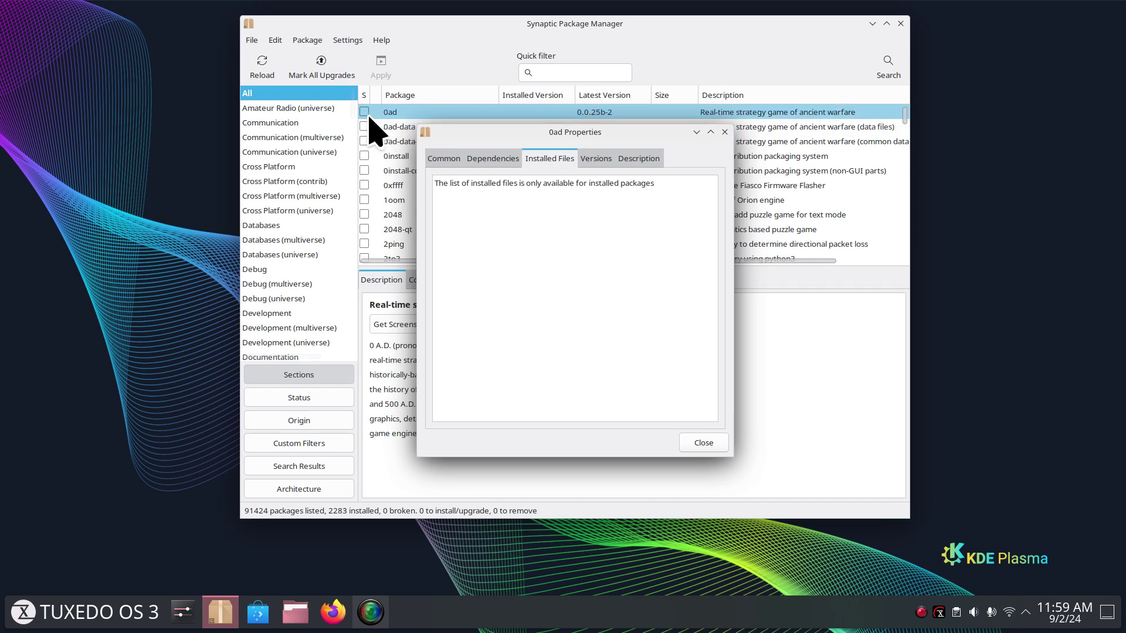
click(725, 131)
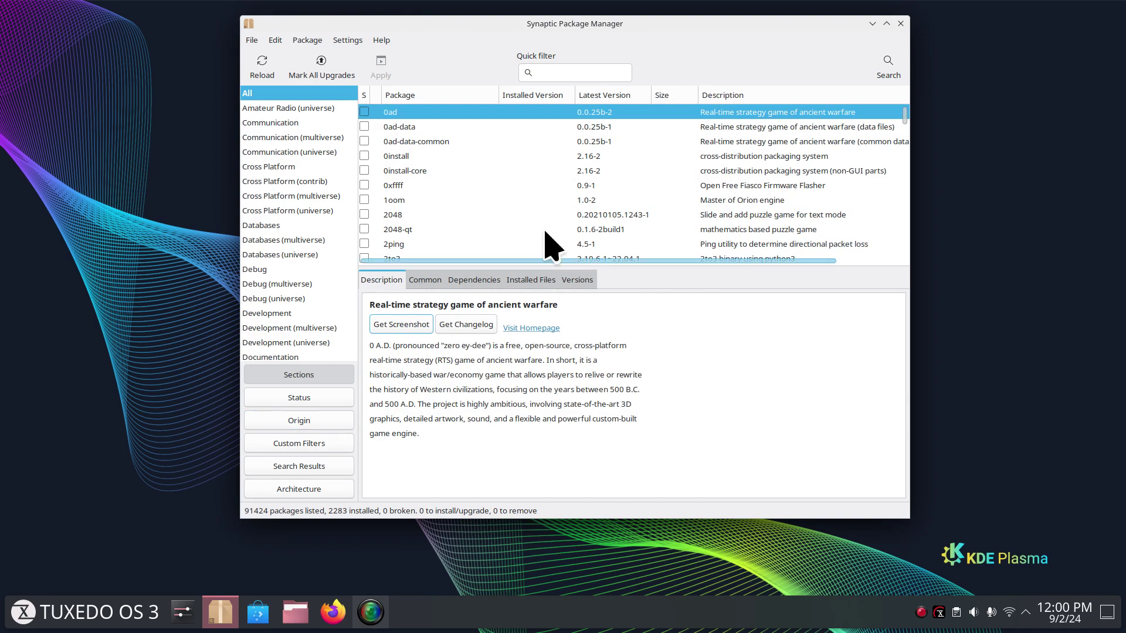
- Open the Synaptic manual via Help > Contents, jump to its Toolbar section, then close Firefox
click(383, 41)
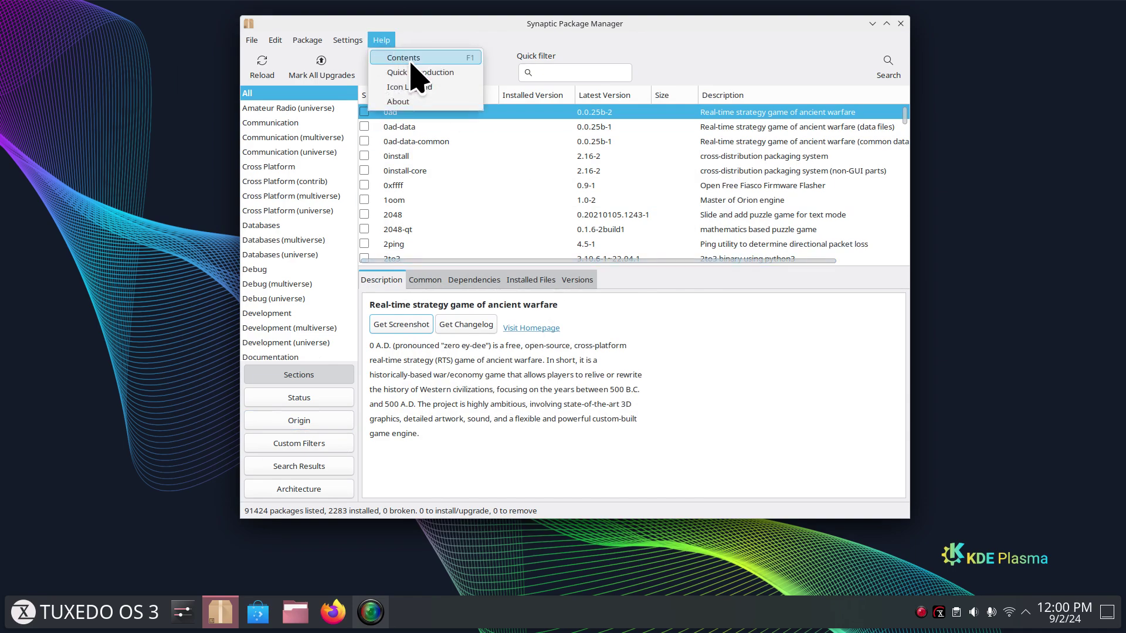
click(438, 59)
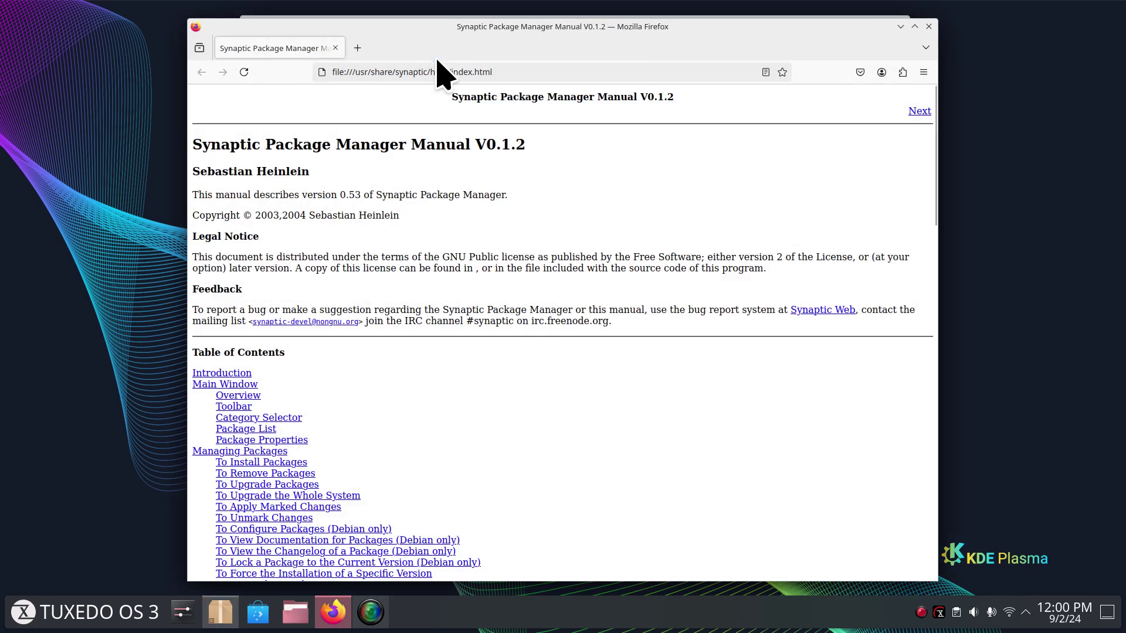
click(234, 406)
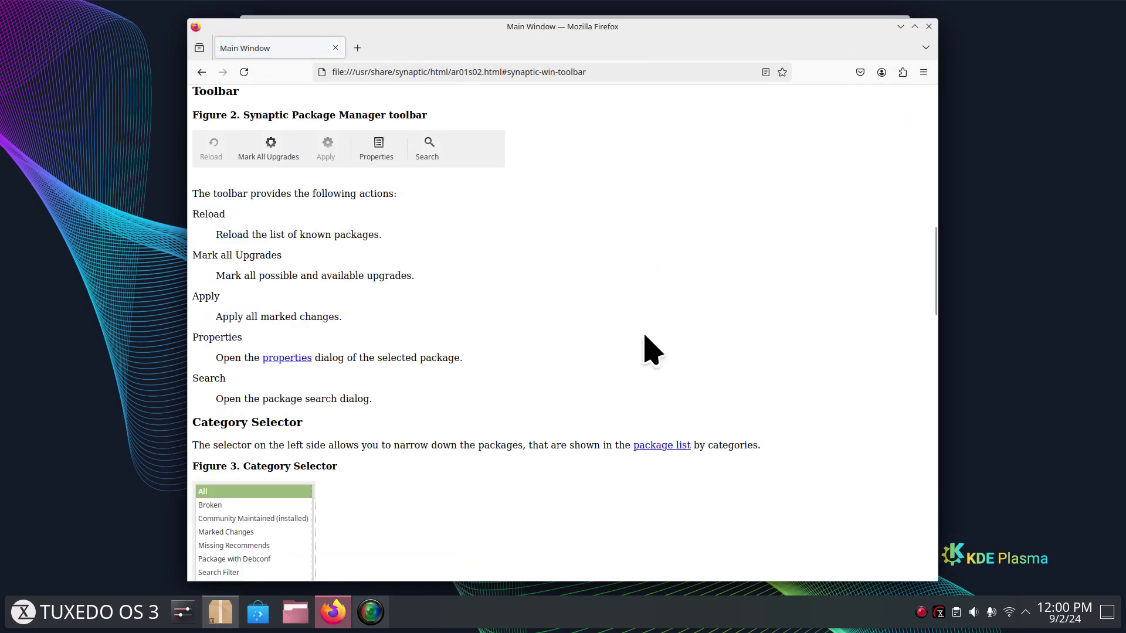
click(928, 27)
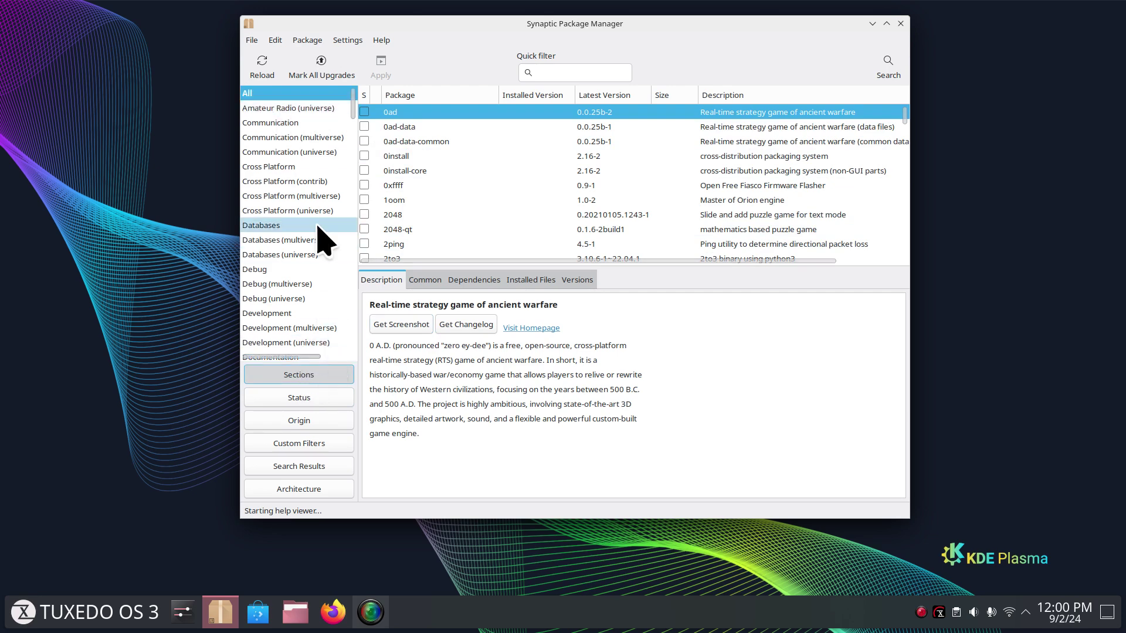
- Close Synaptic and launch Konsole from KRunner by searching 'ko'
click(901, 23)
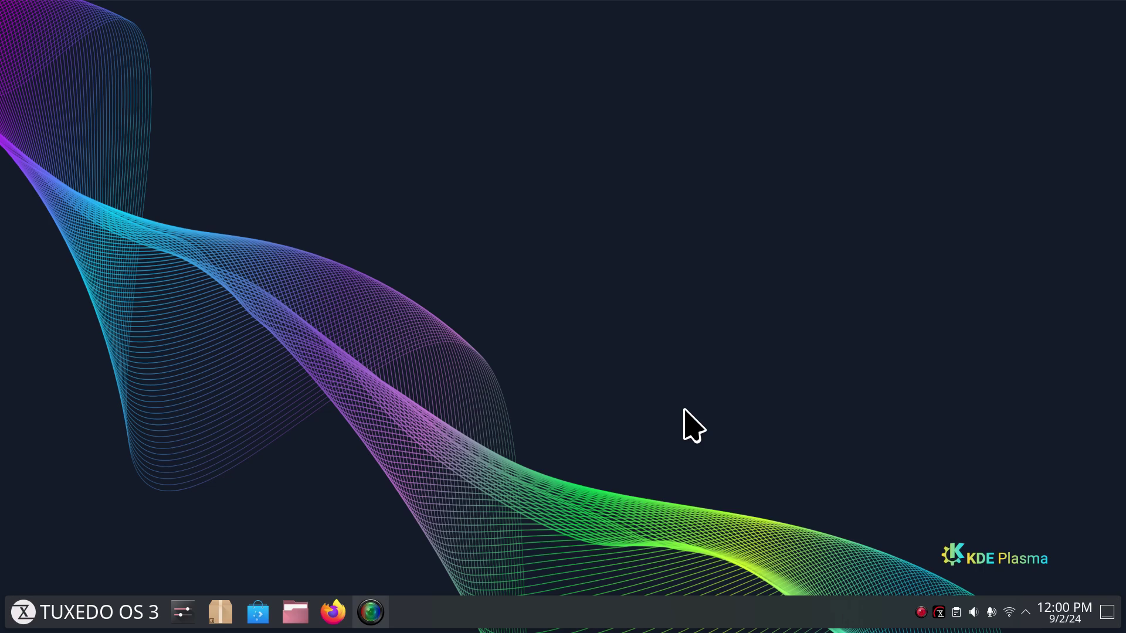
key(alt+space)
text(ko)
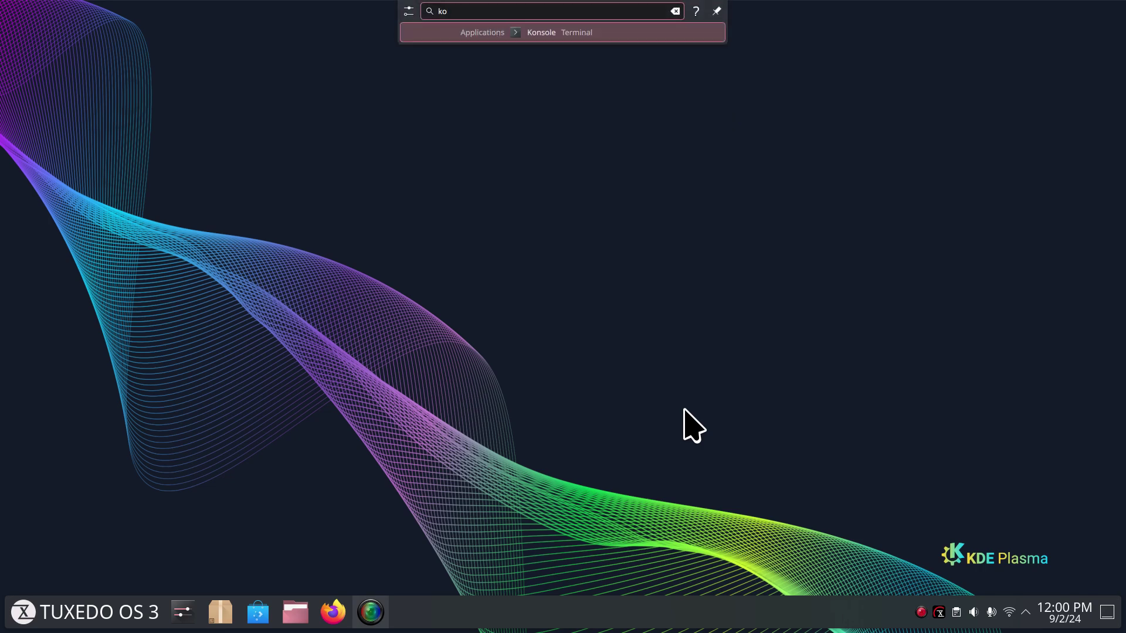
key(Return)
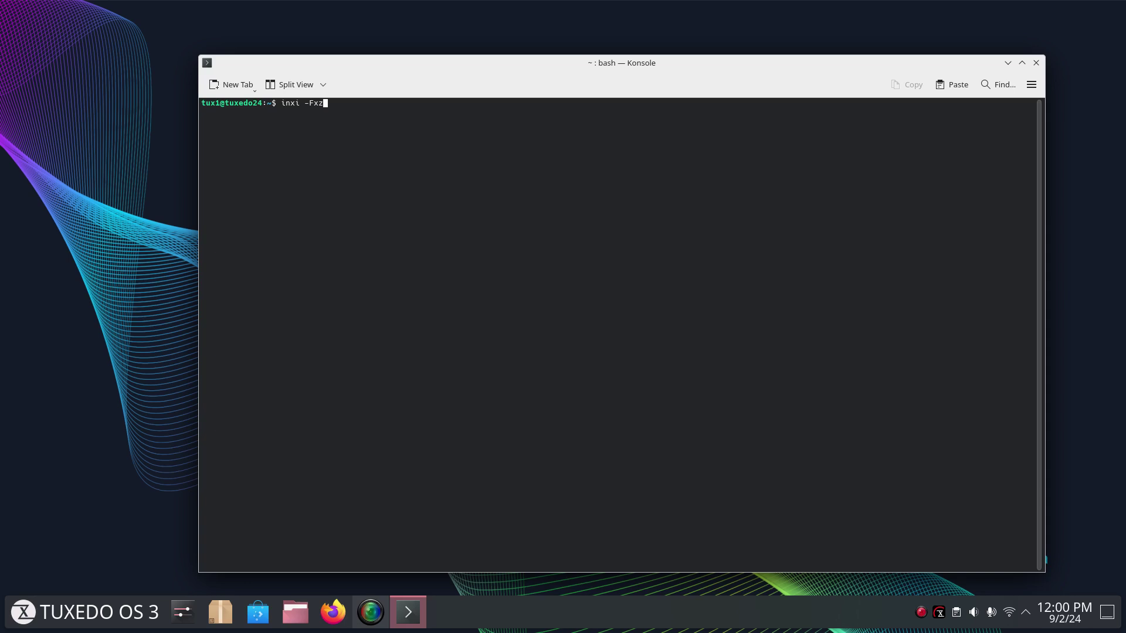
- Enlarge the terminal font, run inxi -Fxz, and scroll back to the report's top
key(ctrl+plus)
key(ctrl+plus)
key(ctrl+plus)
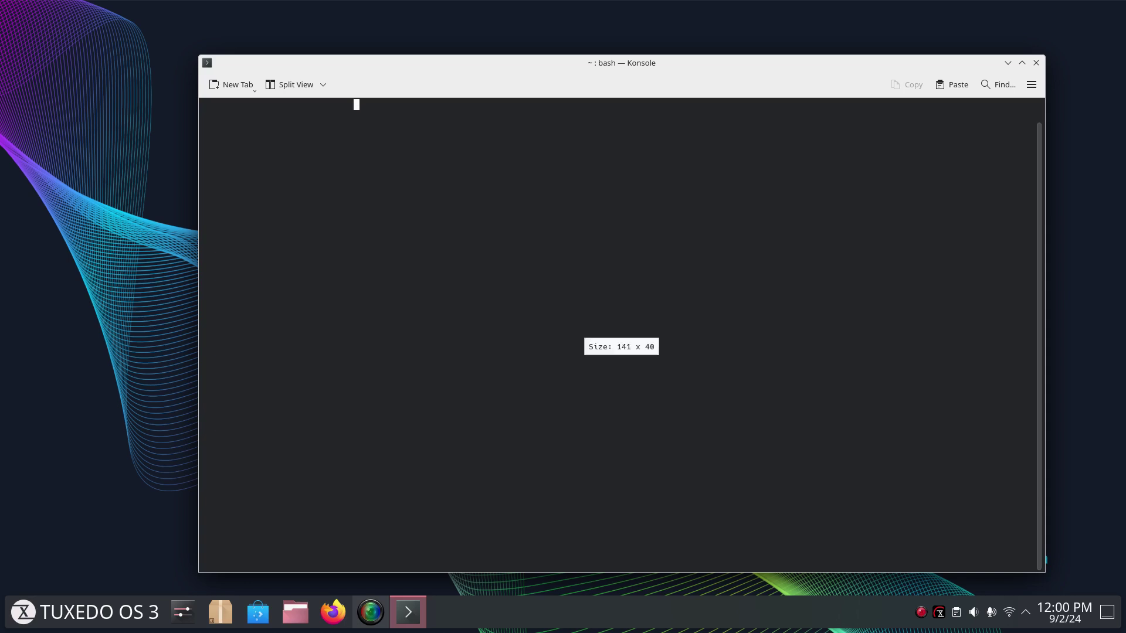
key(Return)
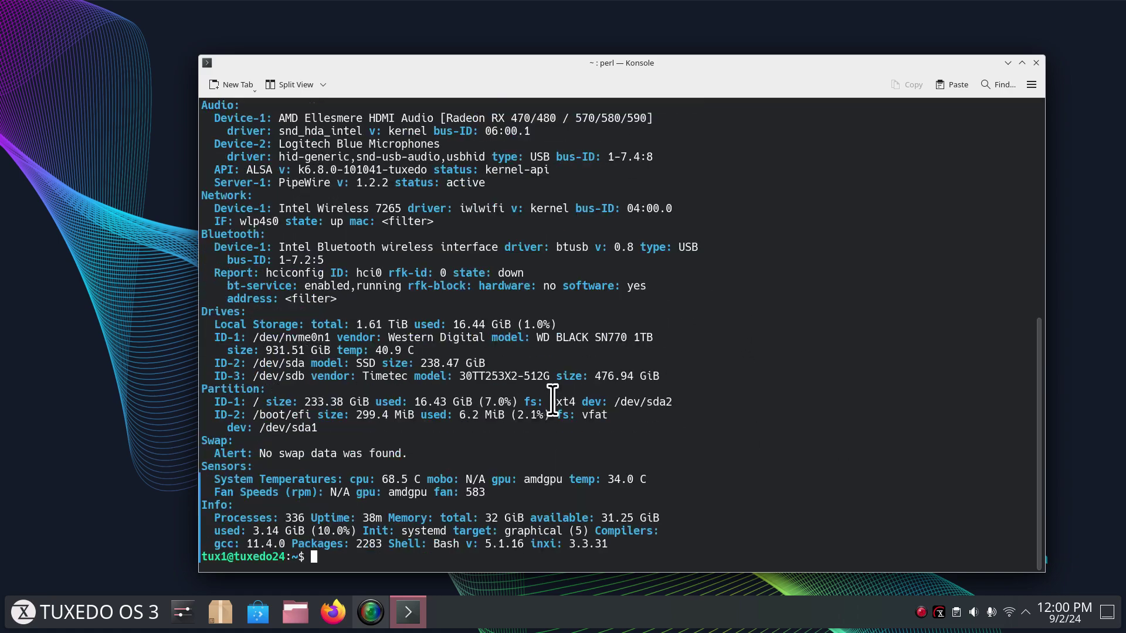
scroll(455, 375, up, 10)
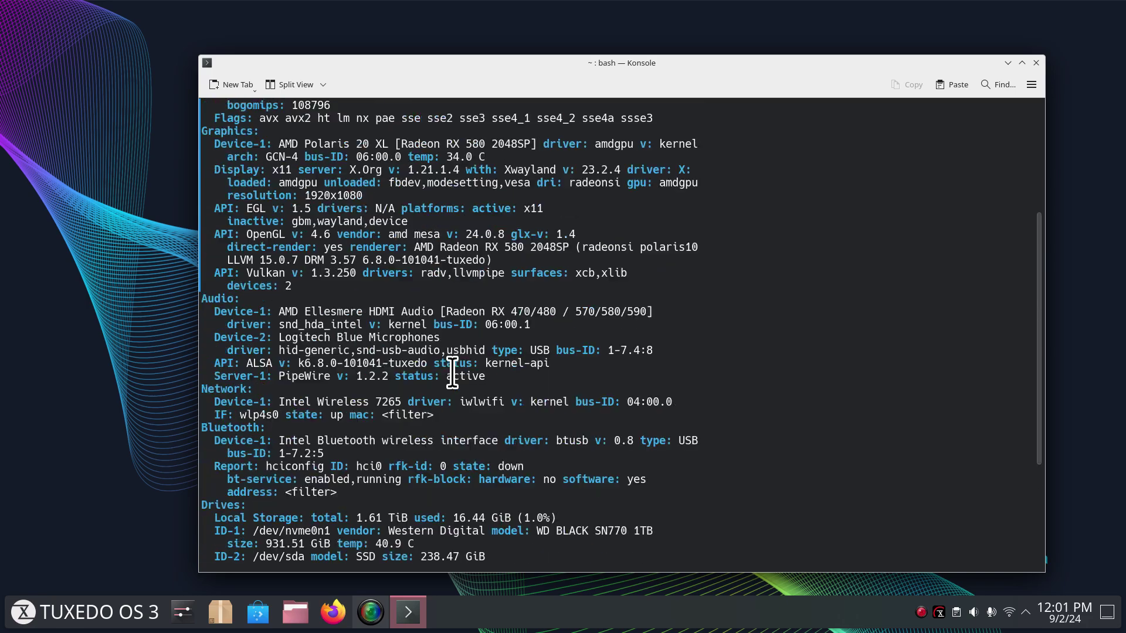
scroll(454, 373, up, 1)
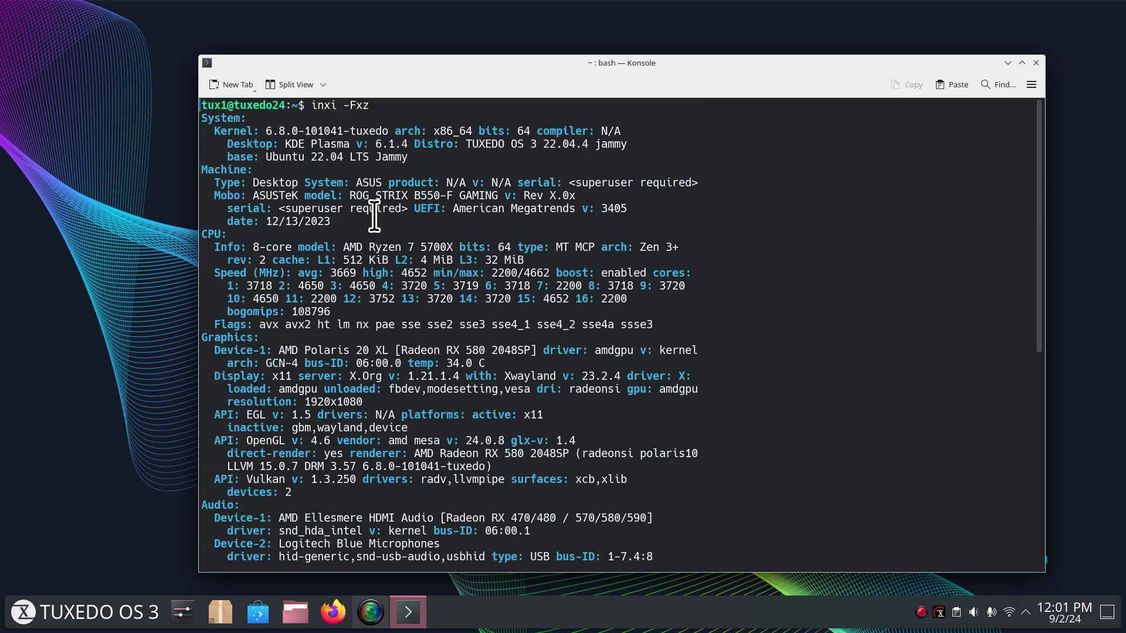
- Highlight kernel 6.8.0, the Ubuntu 22.04 base, the AMD Ryzen CPU and AMD graphics
drag(266, 125, 643, 144)
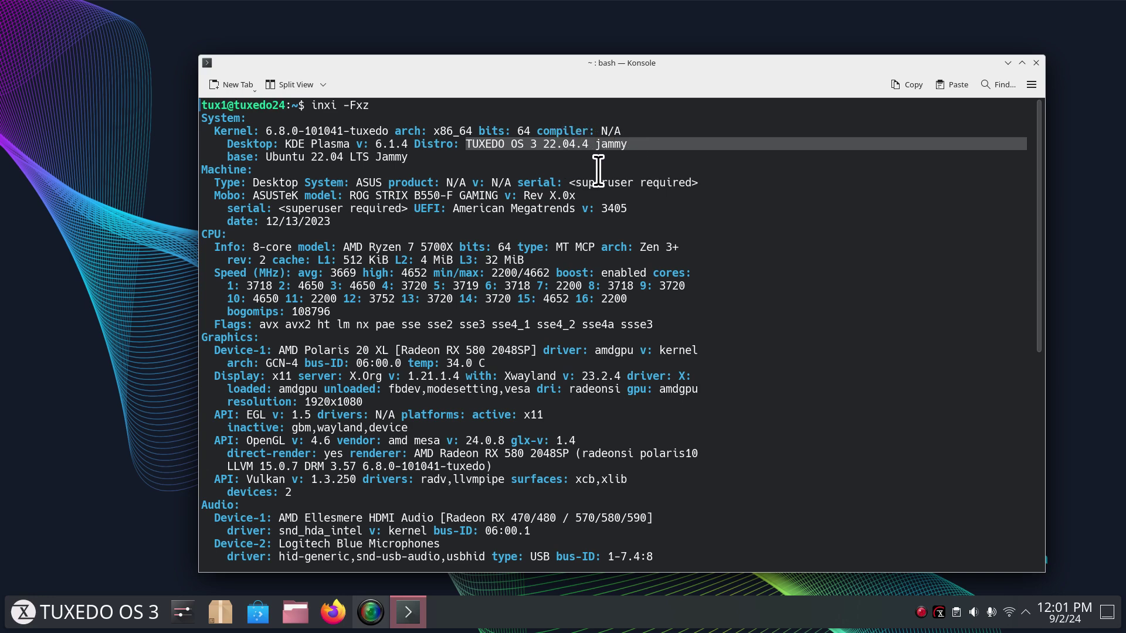
drag(266, 157, 498, 197)
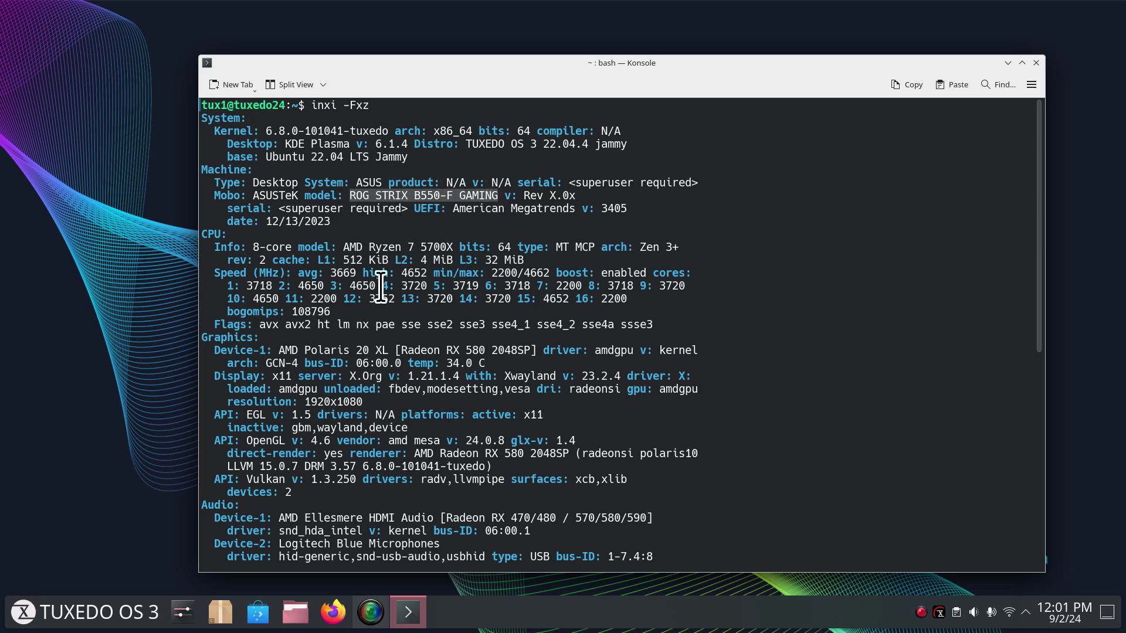
drag(344, 247, 447, 247)
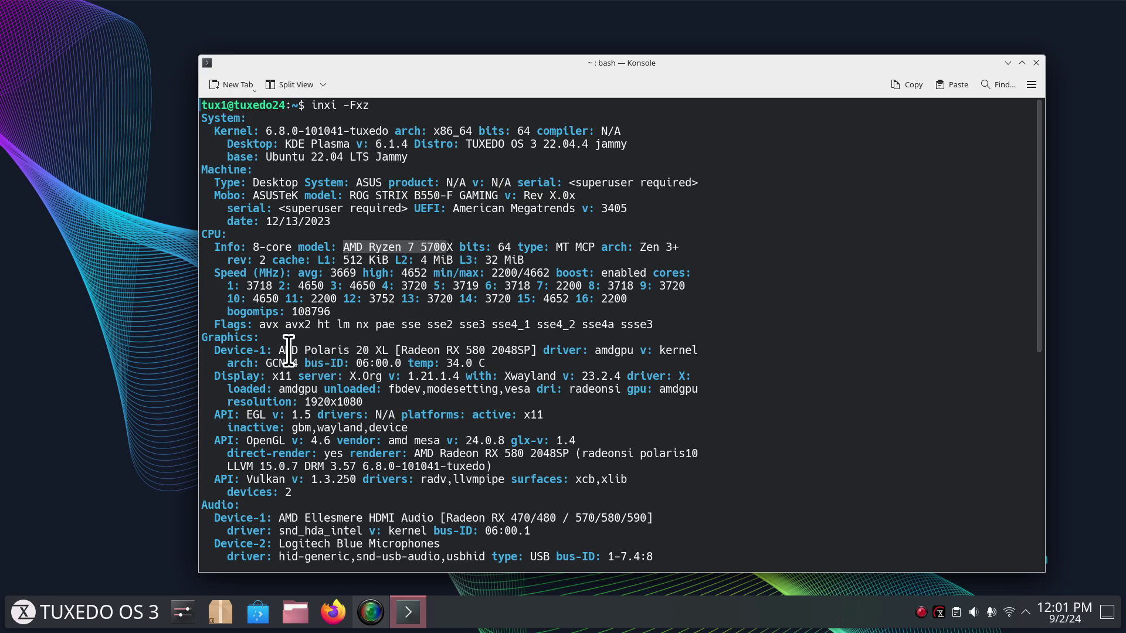
drag(273, 350, 304, 350)
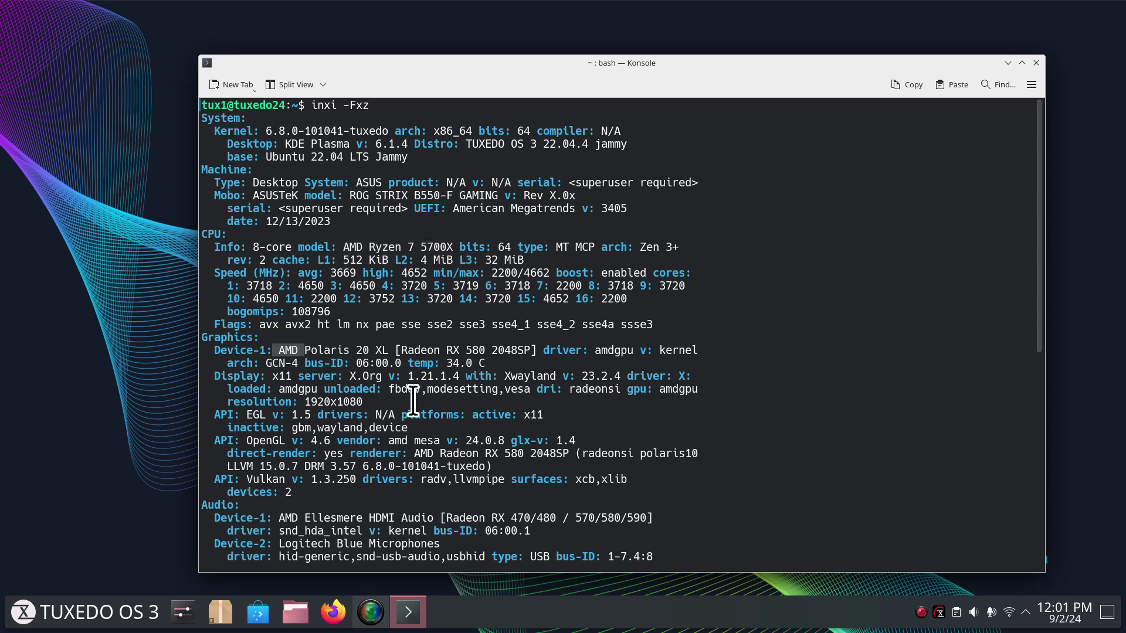
drag(399, 350, 485, 350)
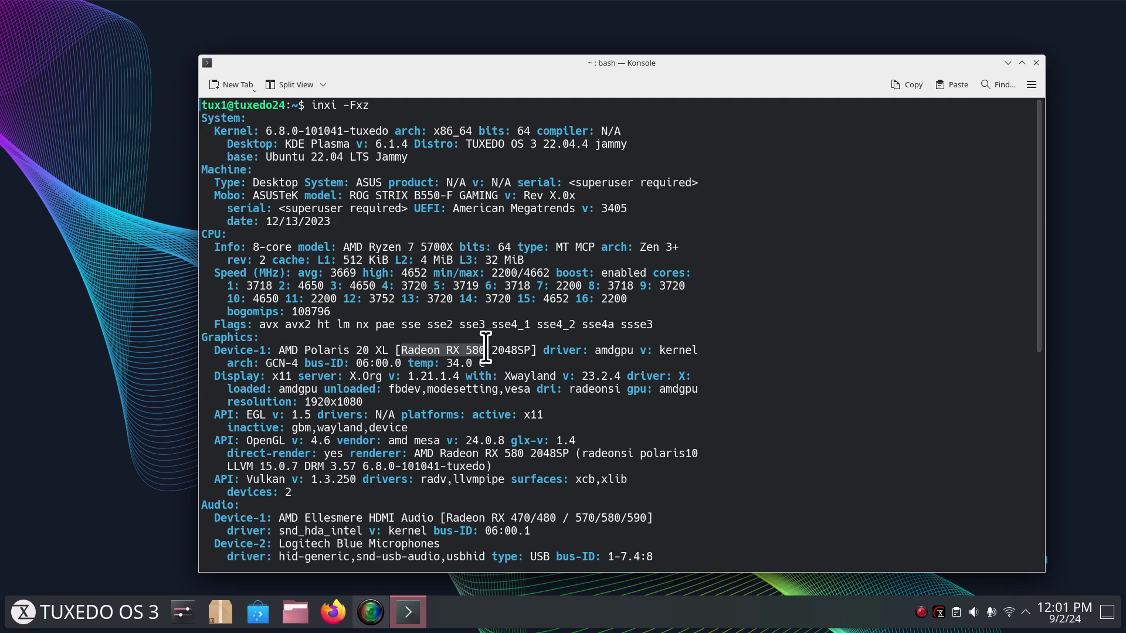
- Scroll to the end of the report and close the terminal with exit
scroll(377, 369, down, 1)
scroll(377, 370, down, 3)
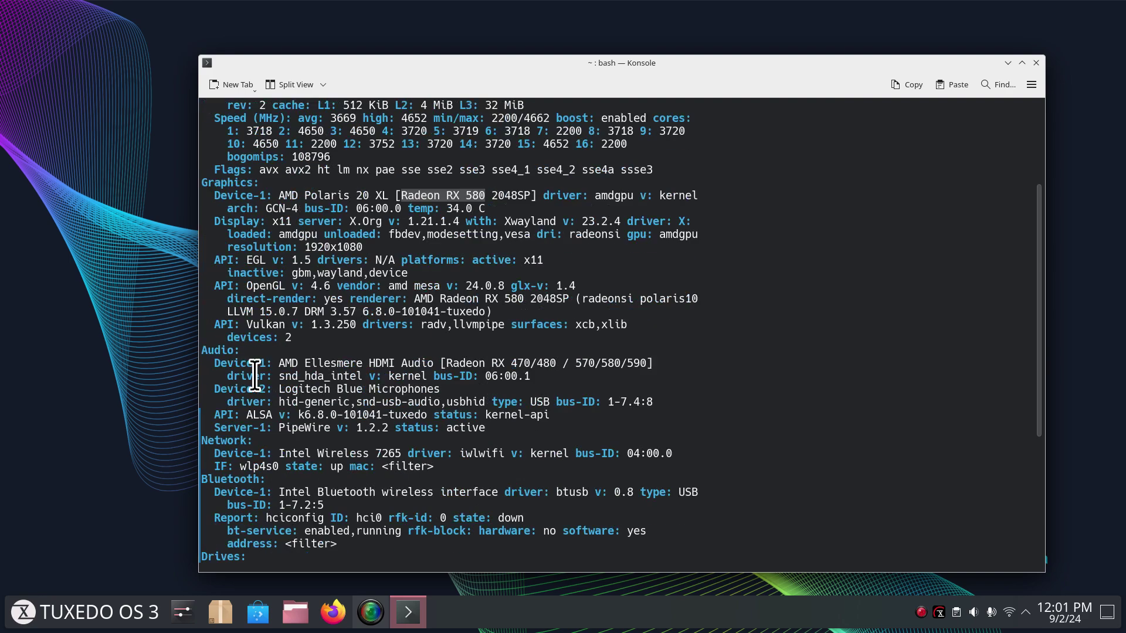
scroll(284, 417, down, 6)
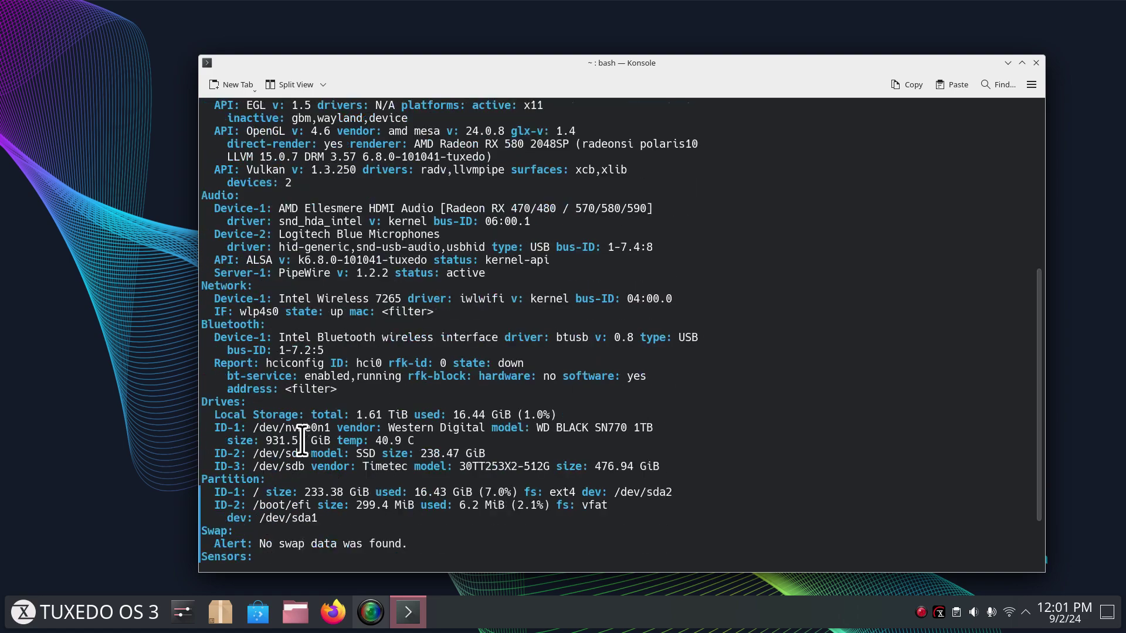
scroll(304, 451, down, 1)
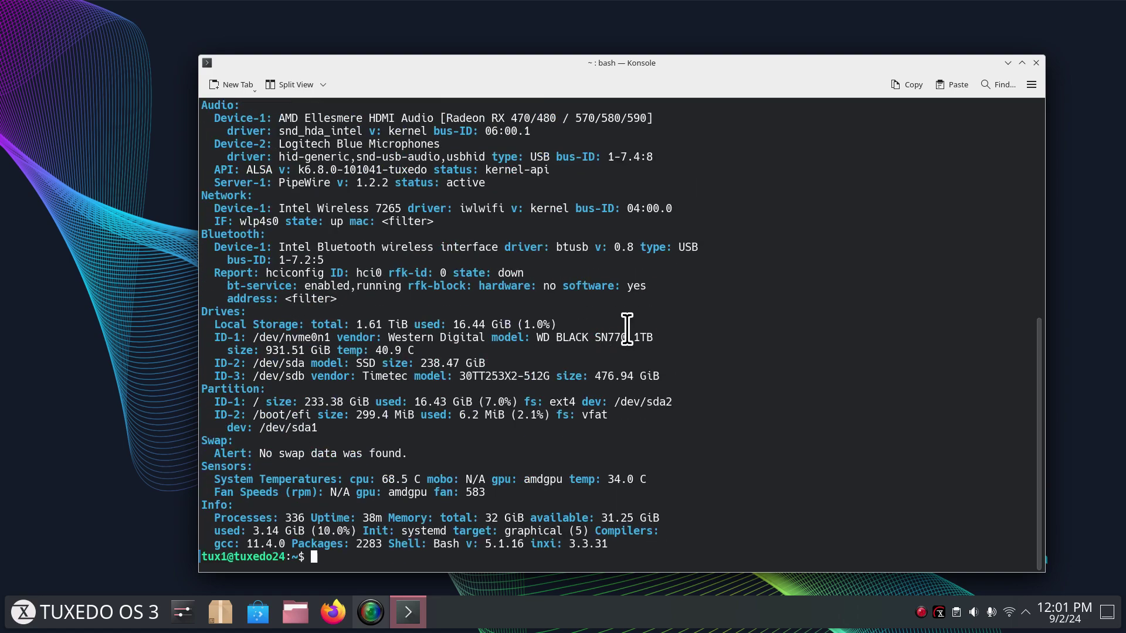
text(exit)
key(Return)
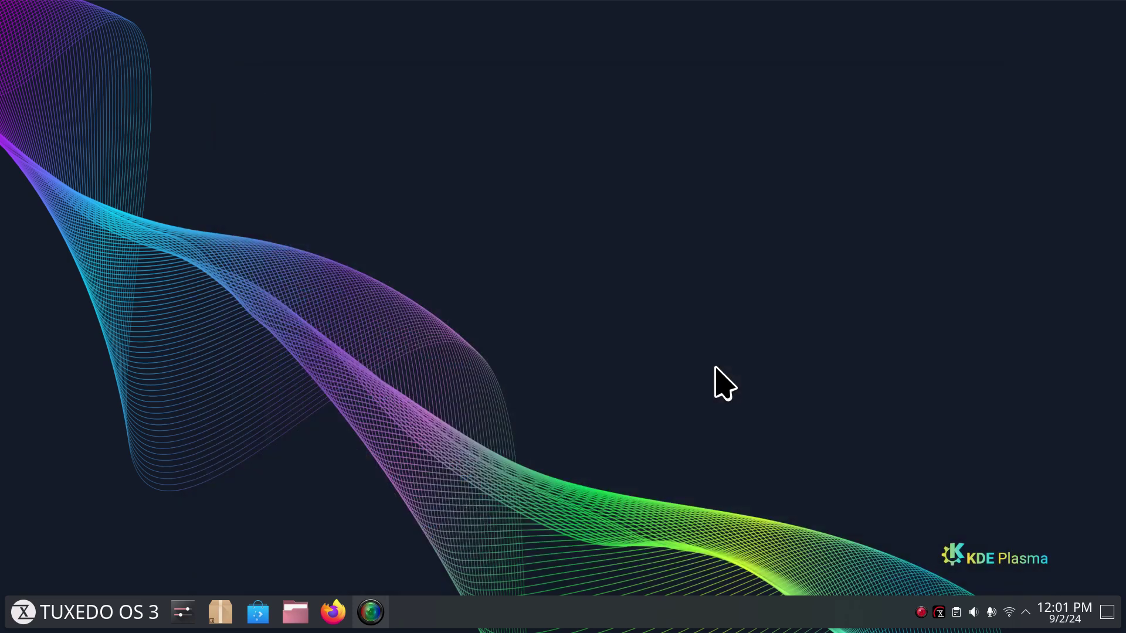